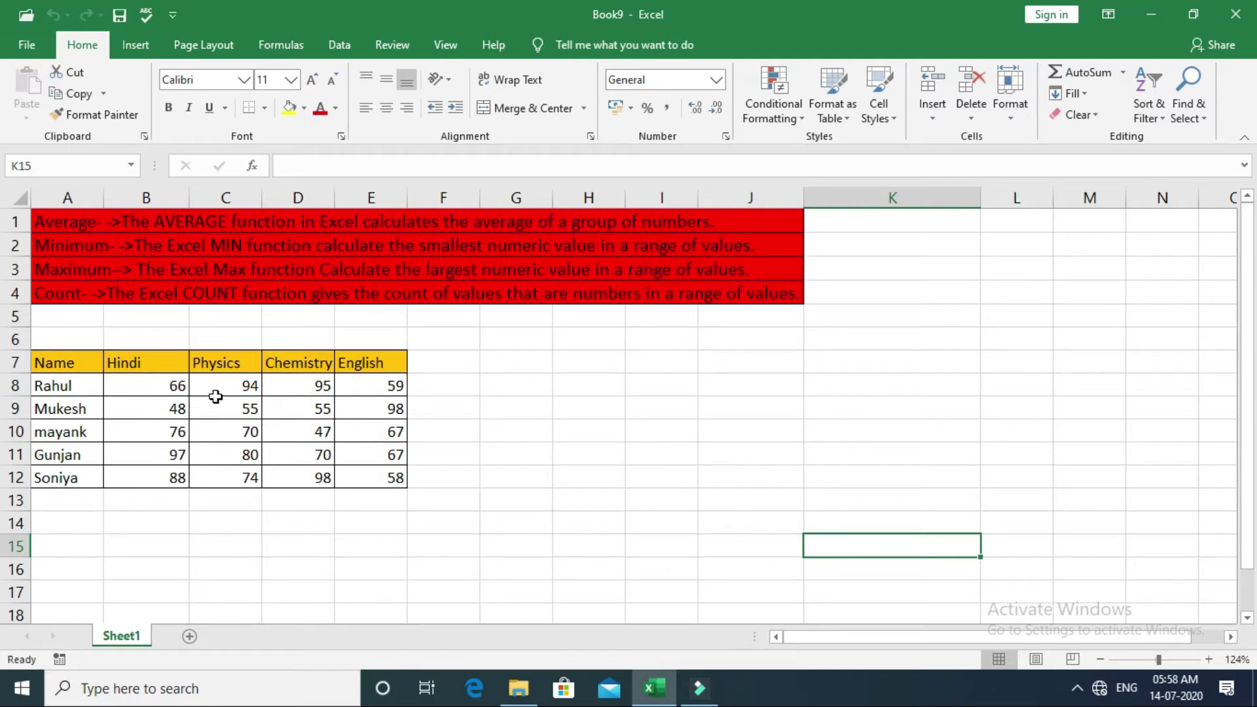
- Calculate the average of the first student's four marks in F8 with =average(B8:E8)
{"action": "left_click", "coordinate": [424, 389]}
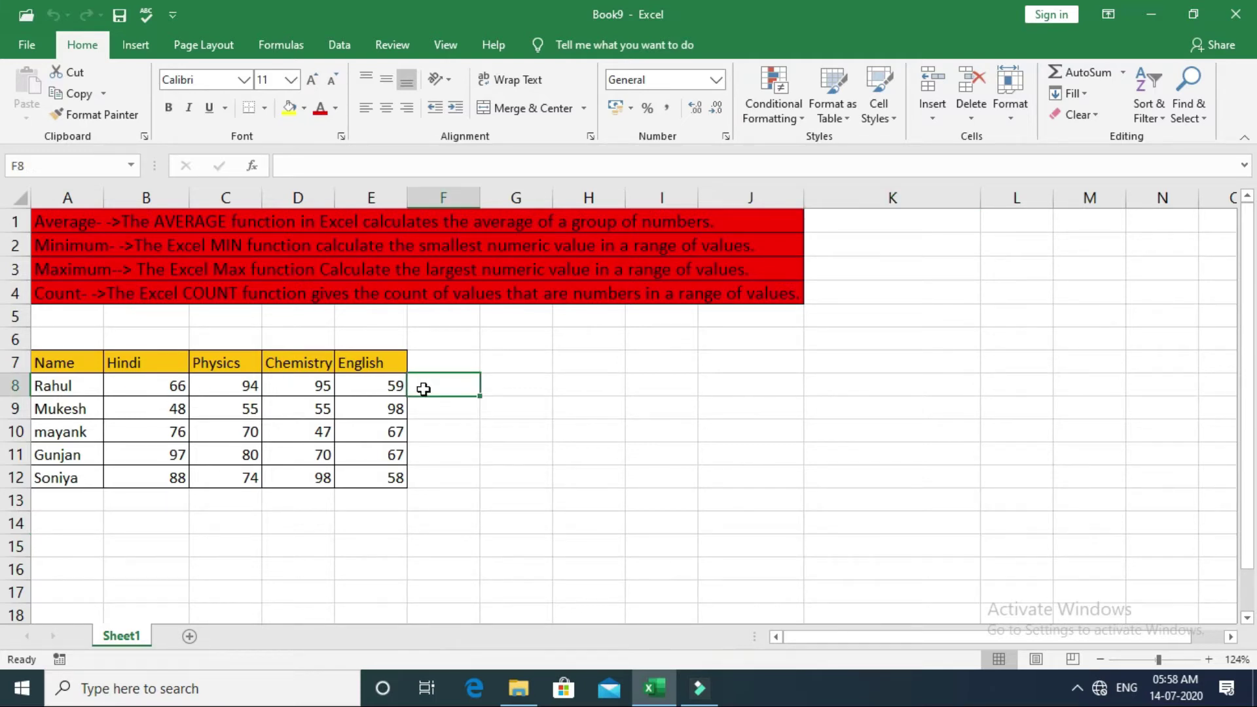
{"action": "type", "text": "=aver"}
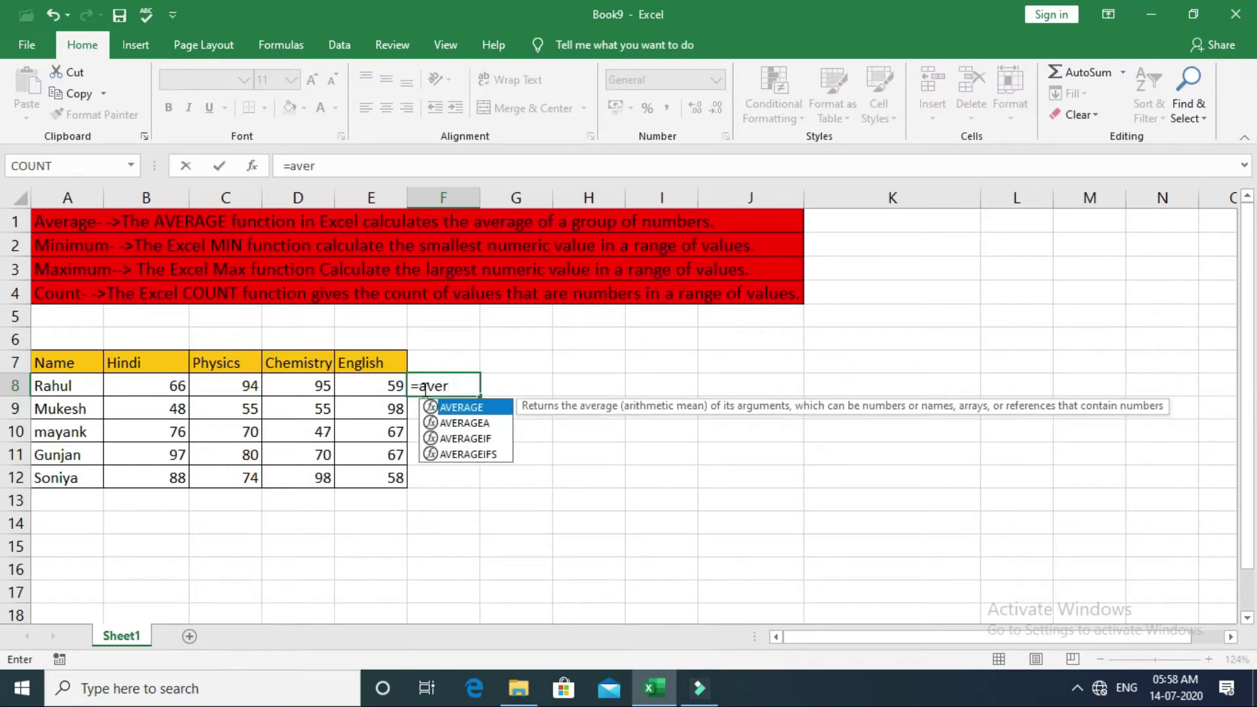
{"action": "type", "text": "rage"}
{"action": "key", "text": "BackSpace"}
{"action": "key", "text": "BackSpace"}
{"action": "key", "text": "BackSpace"}
{"action": "key", "text": "BackSpace"}
{"action": "type", "text": "age("}
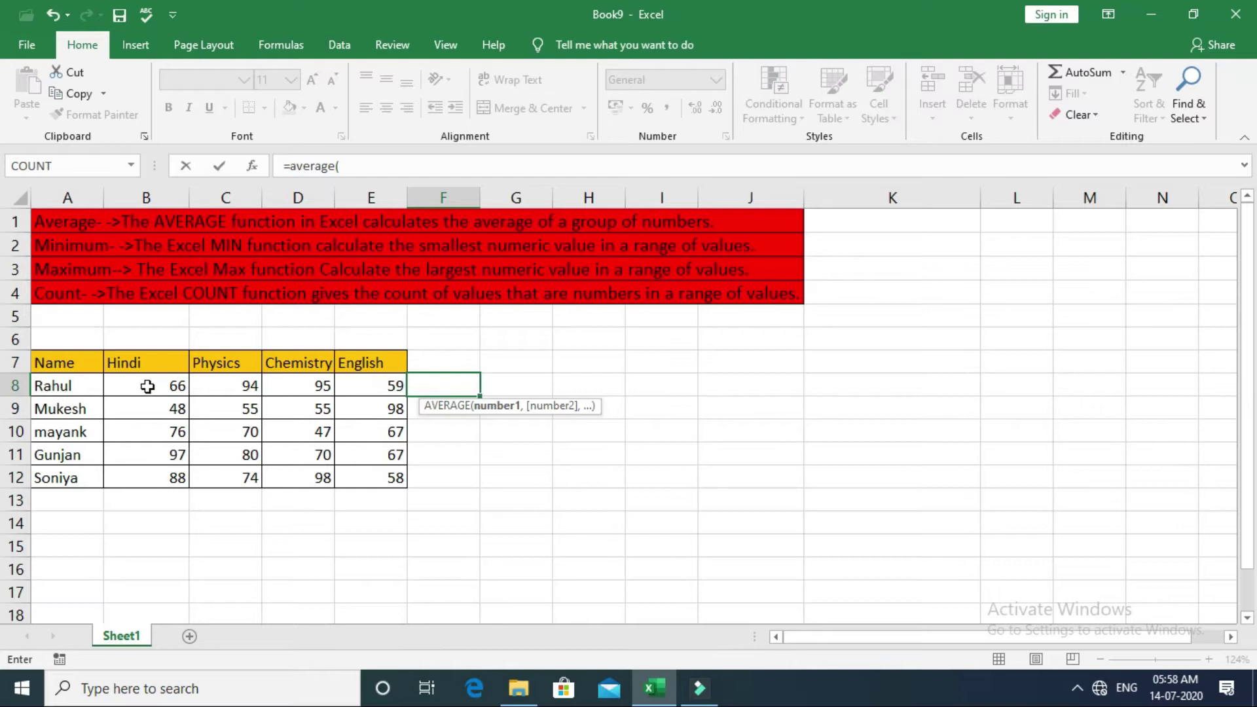
{"action": "left_click_drag", "start_coordinate": [148, 387], "coordinate": [383, 387]}
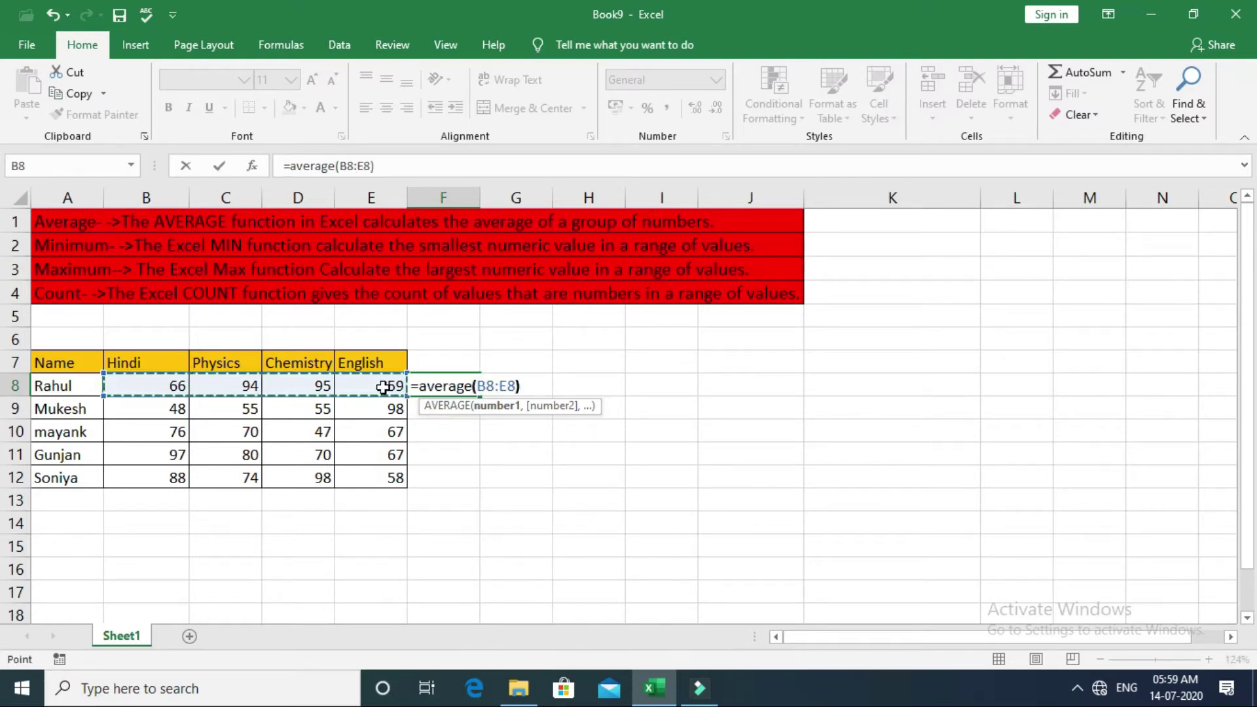
{"action": "type", "text": ")"}
{"action": "key", "text": "Return"}
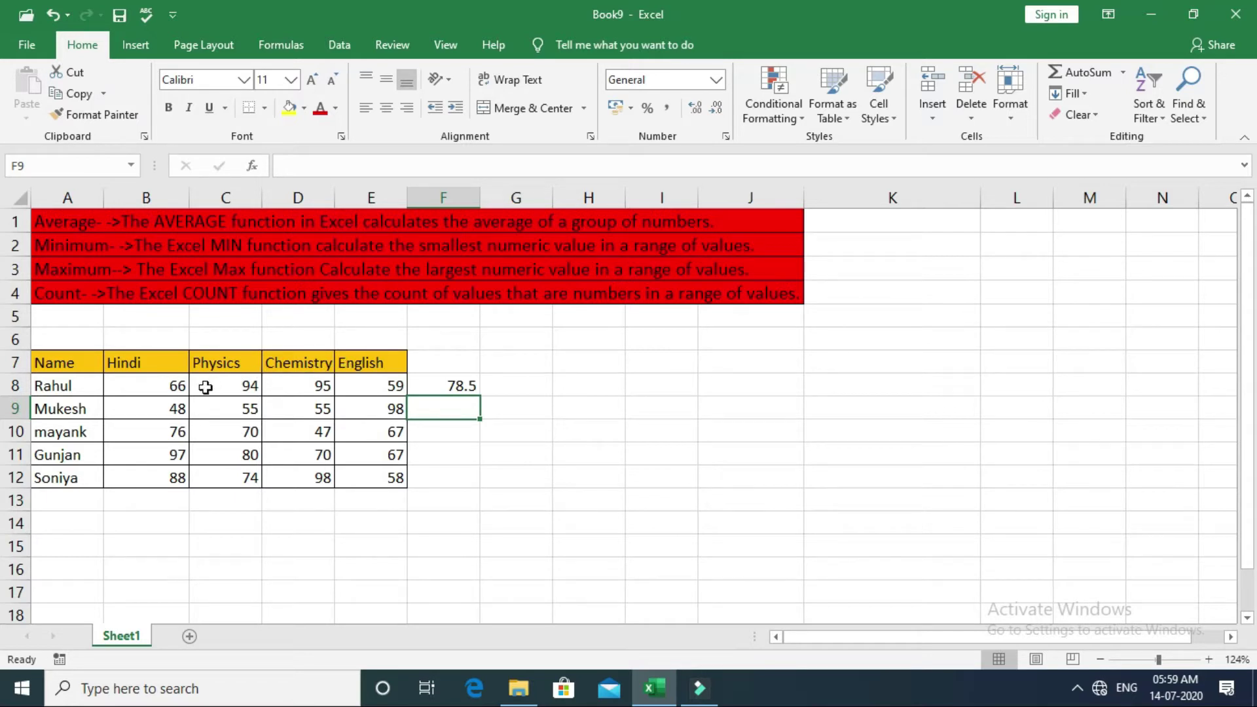
{"action": "left_click_drag", "start_coordinate": [180, 388], "coordinate": [371, 378]}
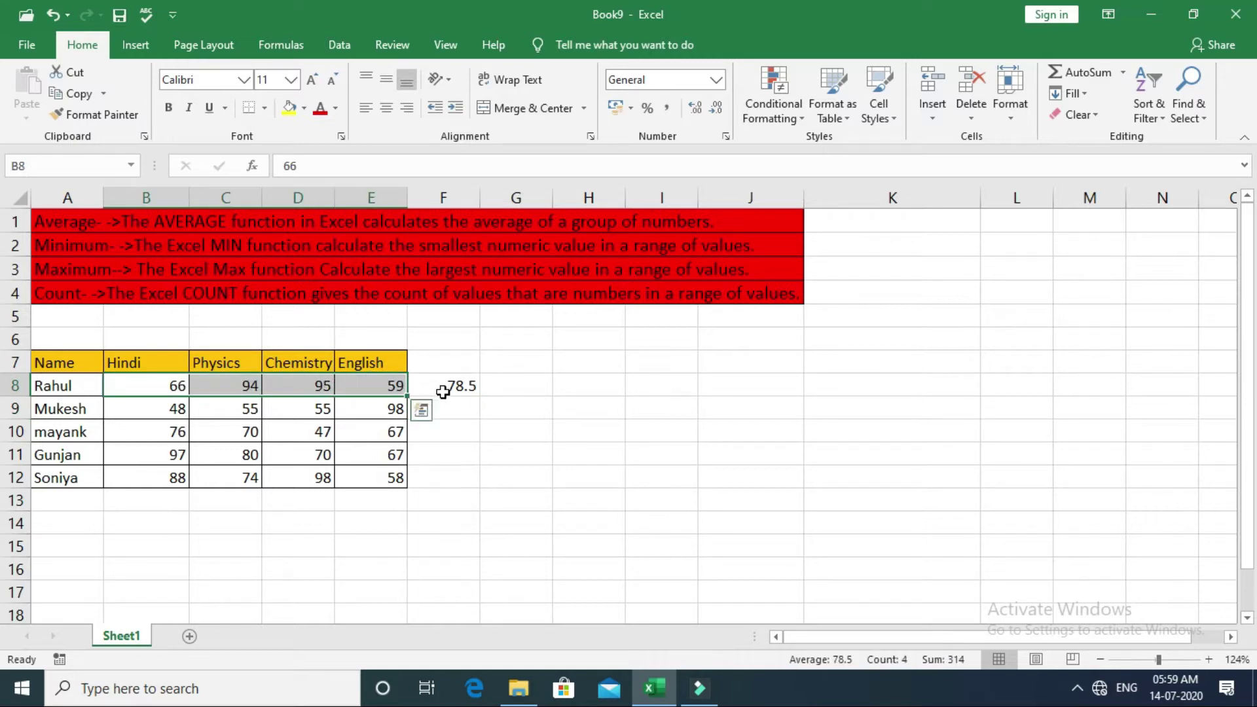
- Find the lowest of the second student's marks in F9 with =min(B9:E9)
{"action": "left_click", "coordinate": [460, 419]}
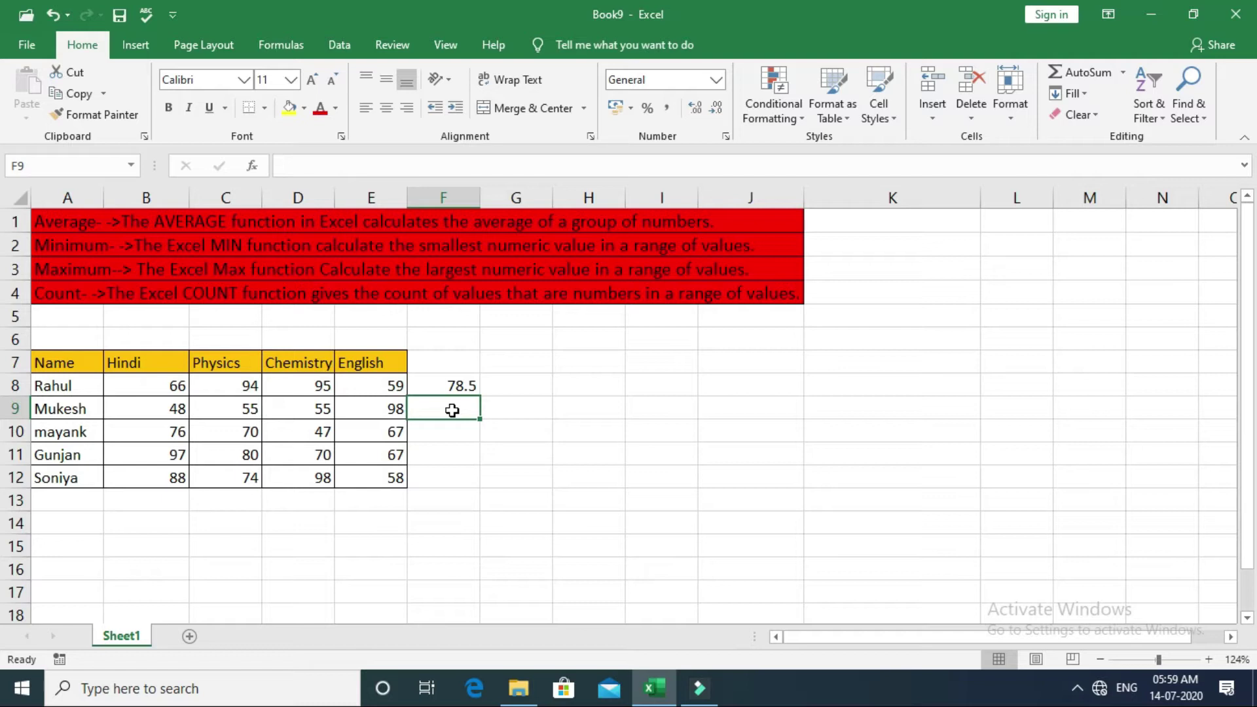
{"action": "type", "text": "="}
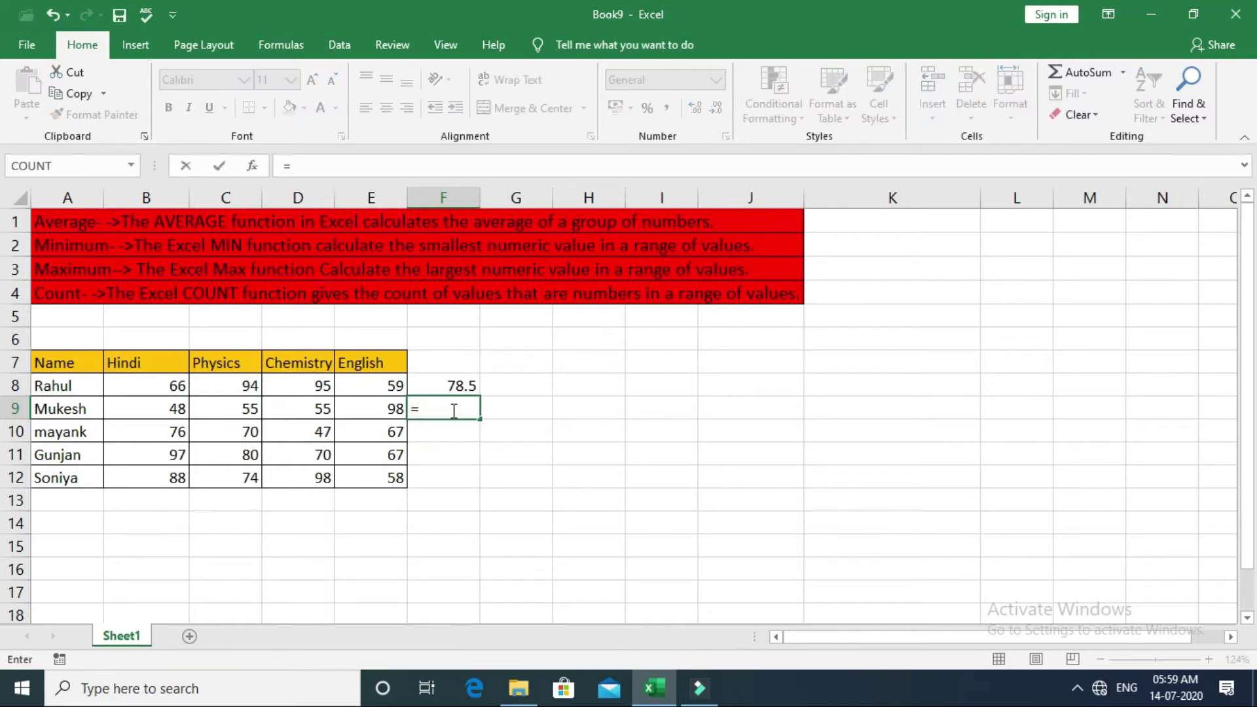
{"action": "type", "text": "min"}
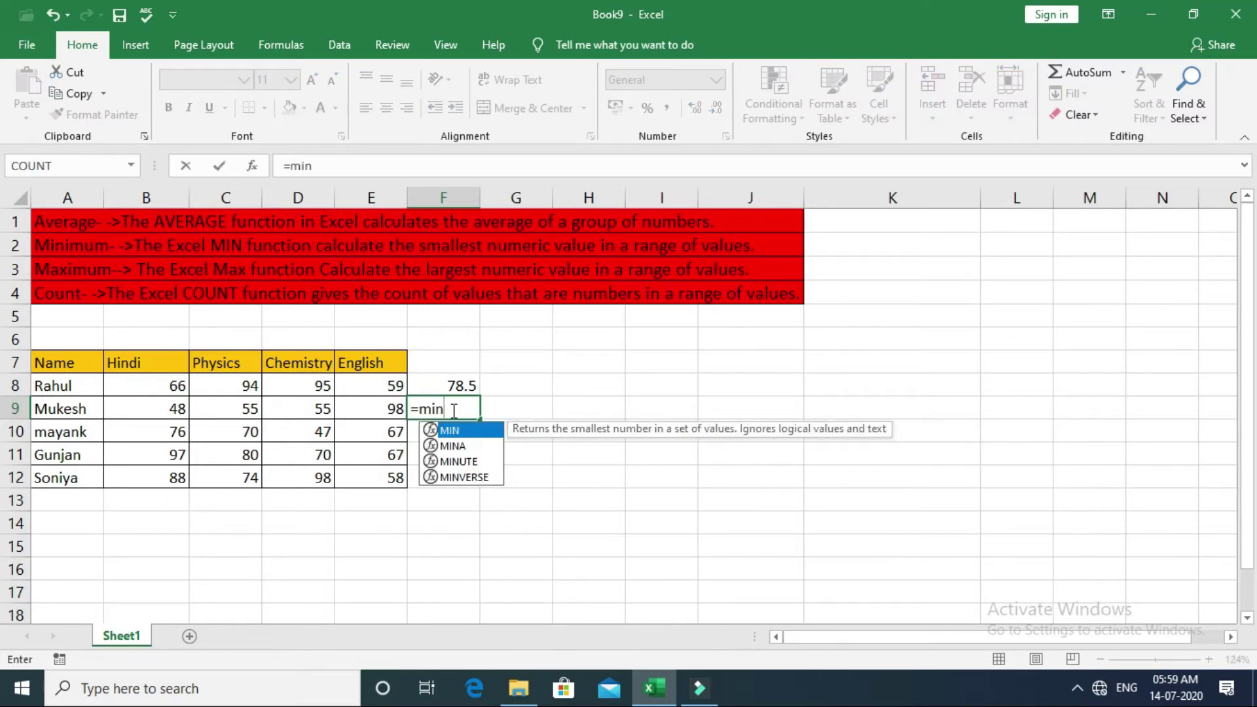
{"action": "type", "text": "("}
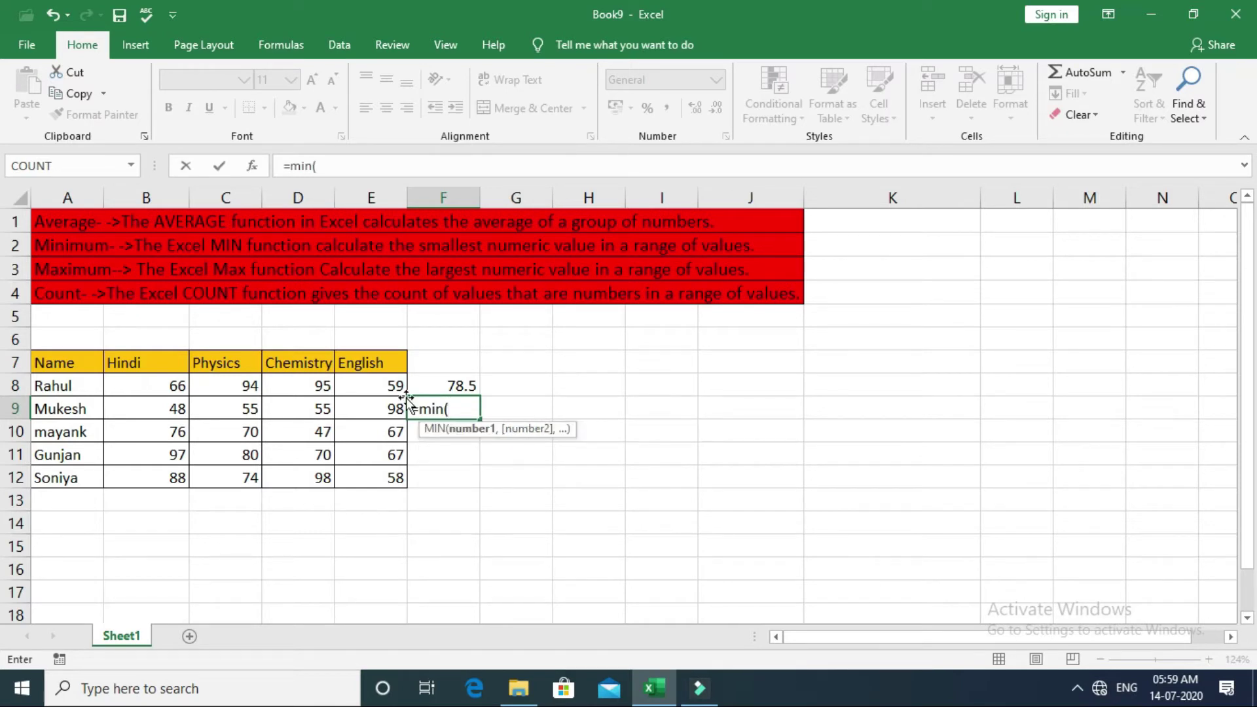
{"action": "left_click", "coordinate": [145, 406]}
{"action": "left_click_drag", "start_coordinate": [144, 405], "coordinate": [389, 407]}
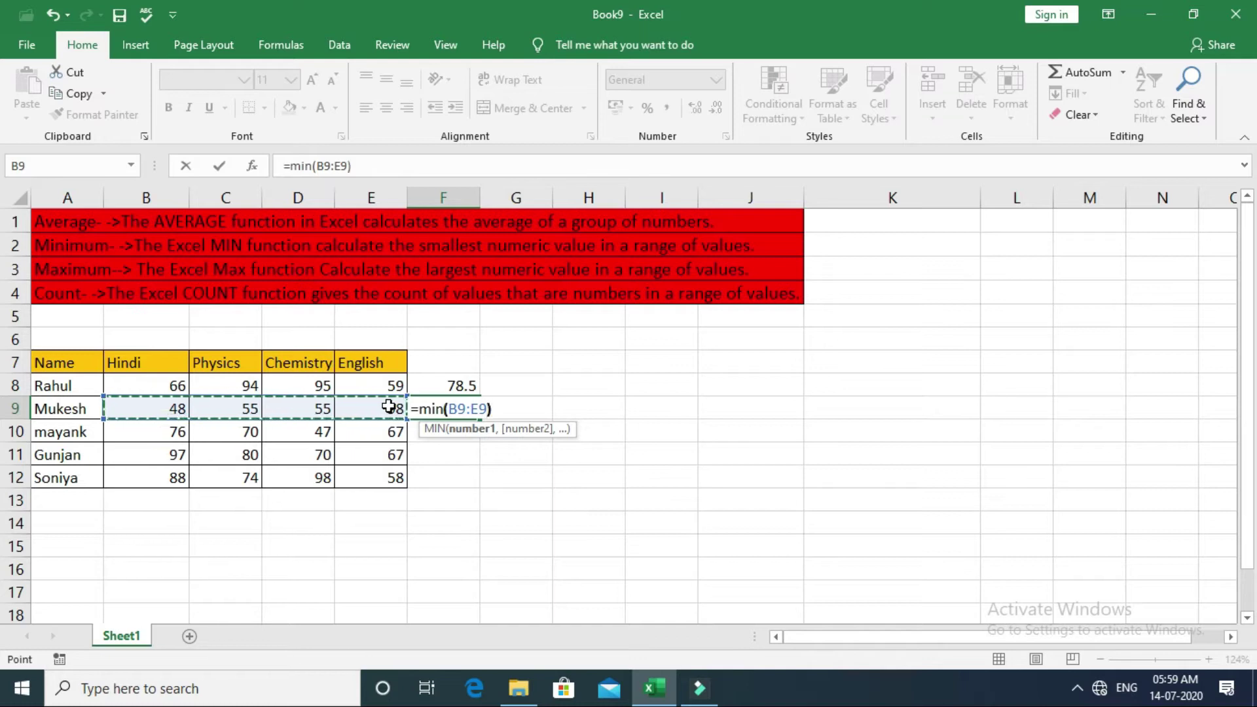
{"action": "type", "text": ")"}
{"action": "key", "text": "Return"}
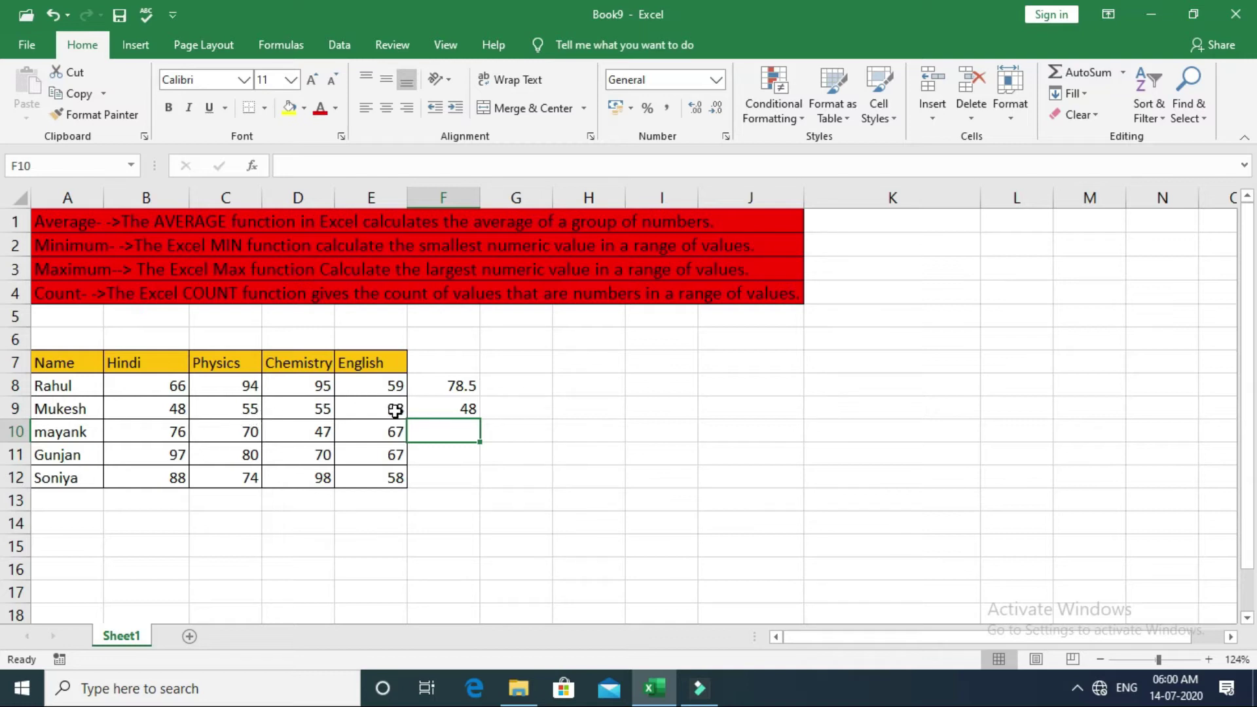
{"action": "left_click", "coordinate": [433, 406]}
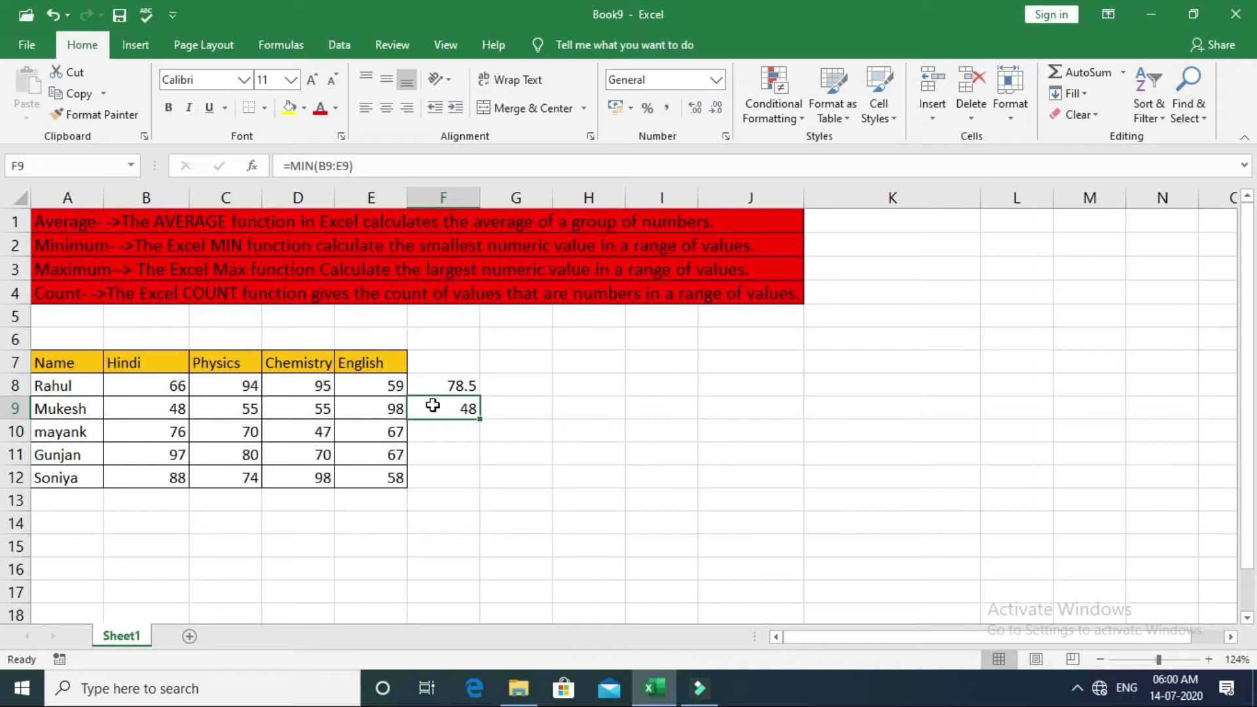
- Find the highest of the third student's marks in F10 with =max(B10:E10)
{"action": "left_click", "coordinate": [448, 432]}
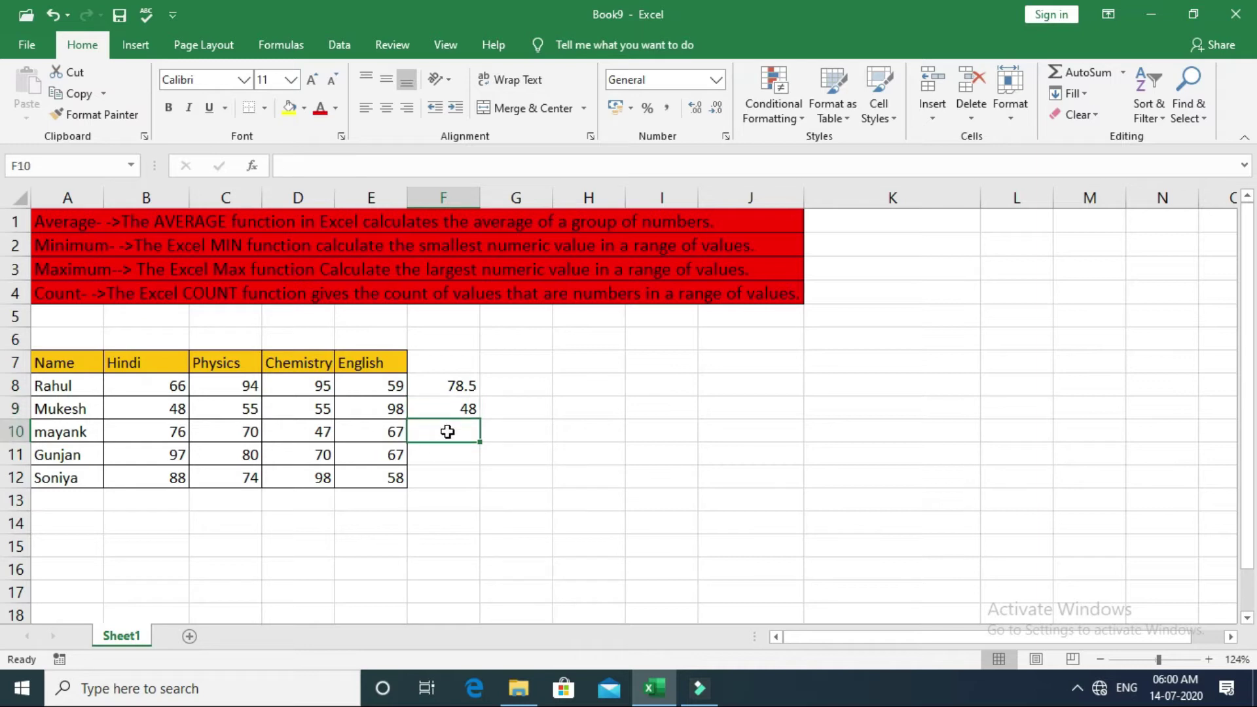
{"action": "type", "text": "="}
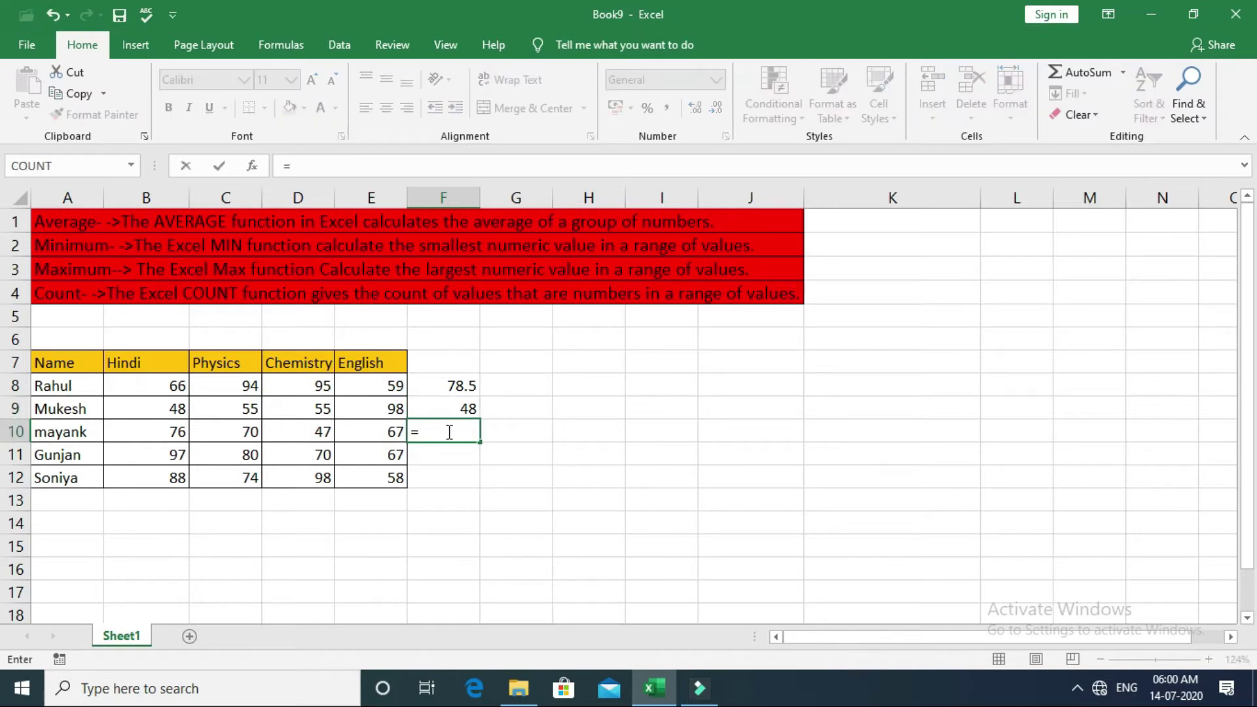
{"action": "type", "text": "max"}
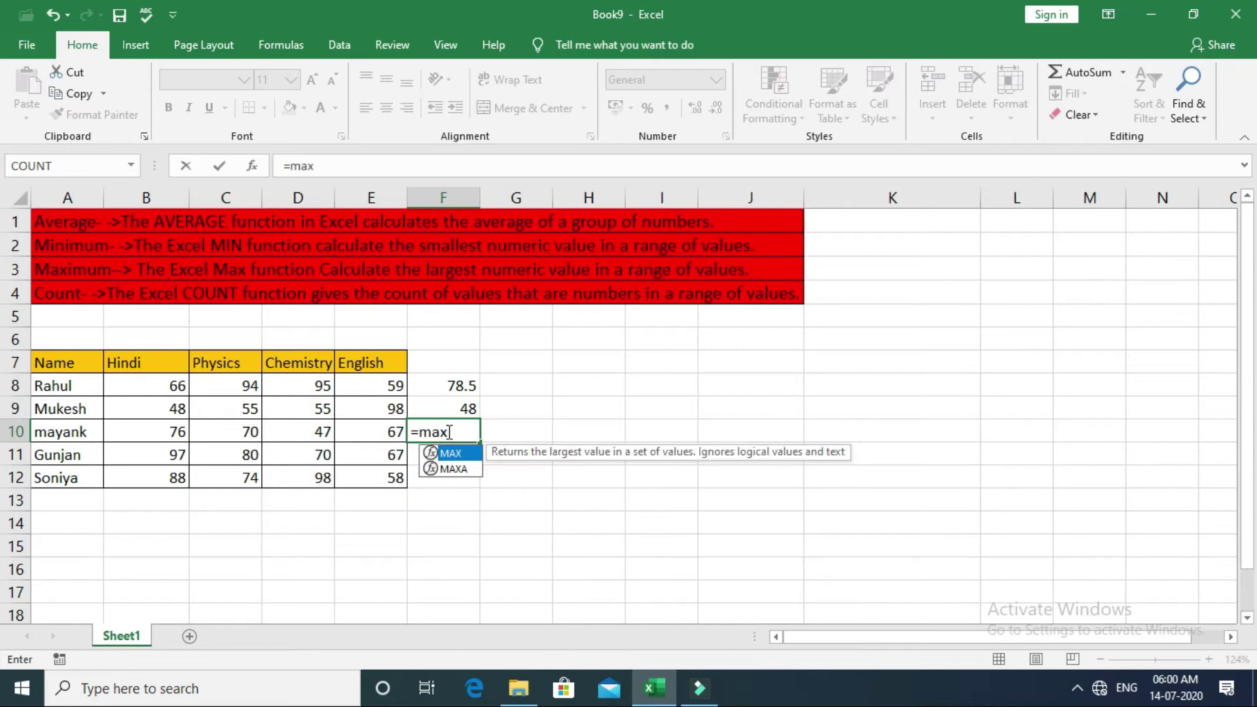
{"action": "type", "text": "("}
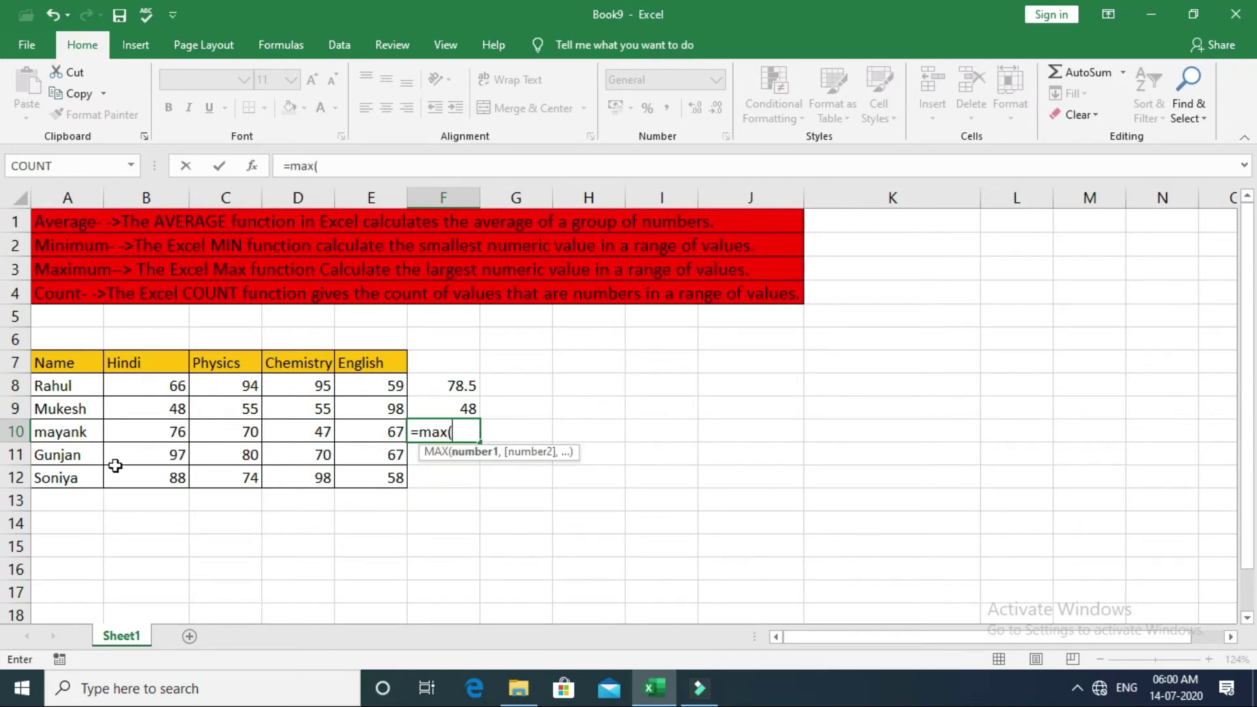
{"action": "left_click_drag", "start_coordinate": [143, 433], "coordinate": [376, 432]}
{"action": "type", "text": ")"}
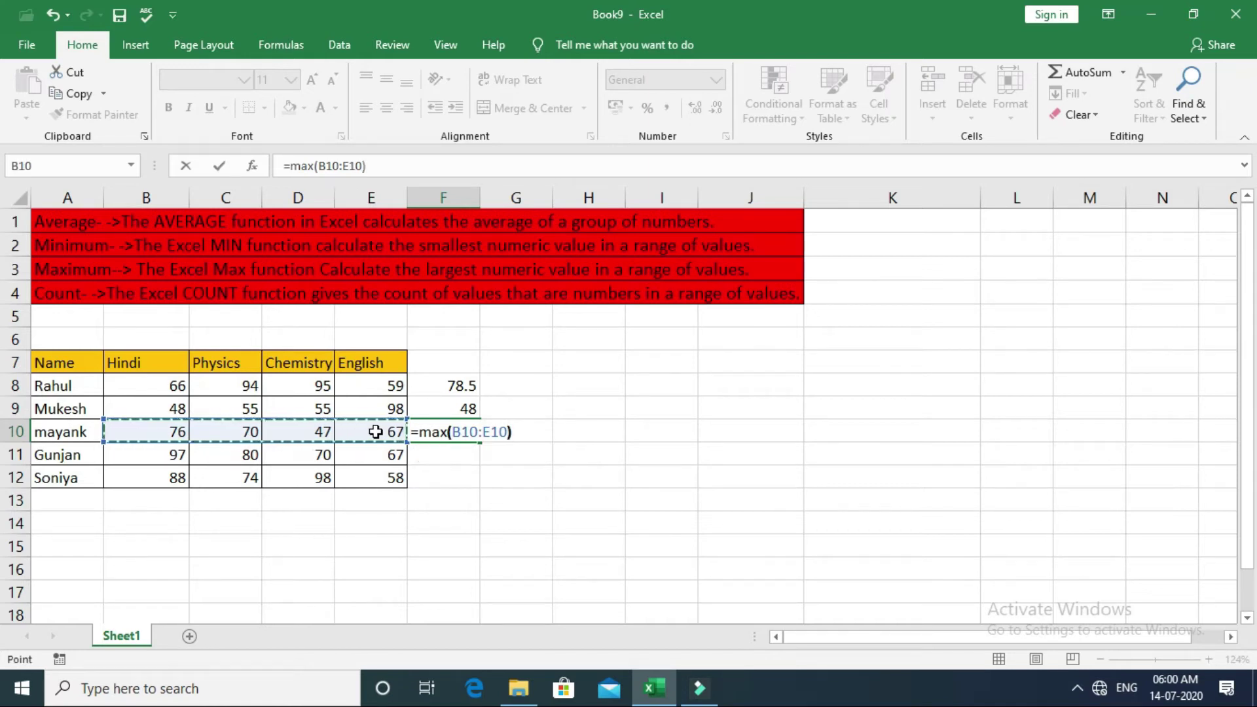
{"action": "key", "text": "Return"}
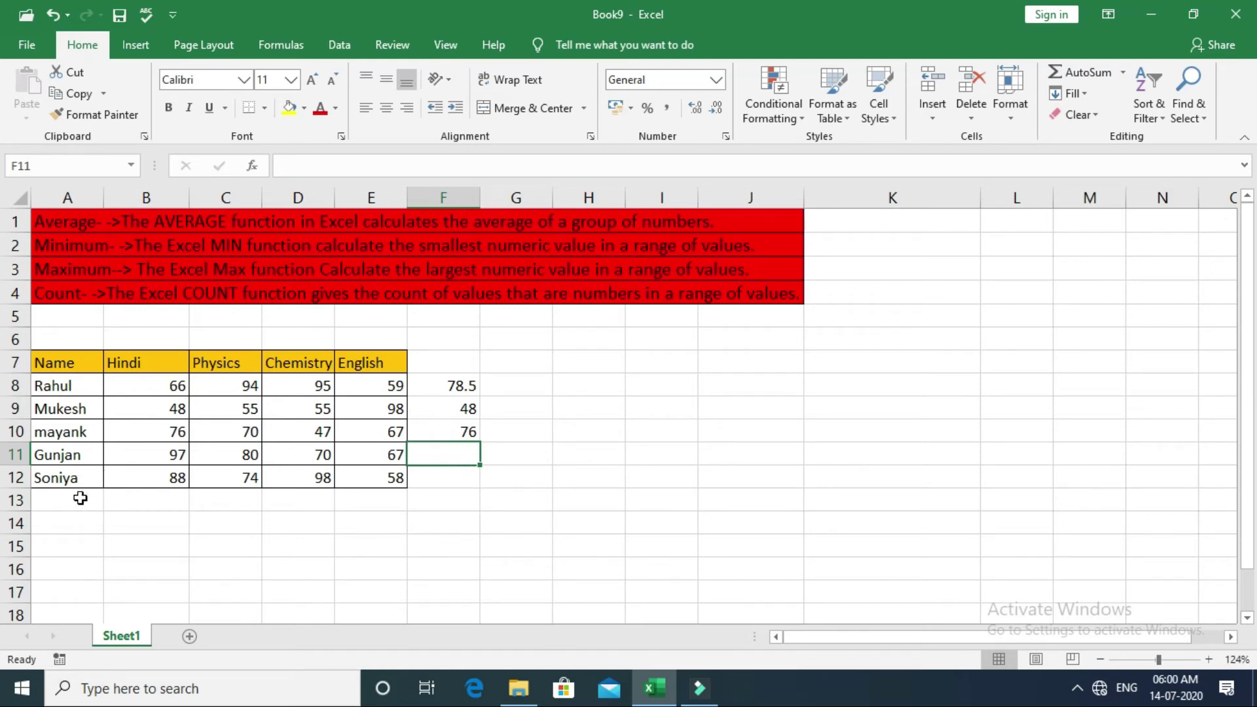
- Count the numeric marks in the last student's row in F12 with =count(B12:E12)
{"action": "left_click", "coordinate": [443, 476]}
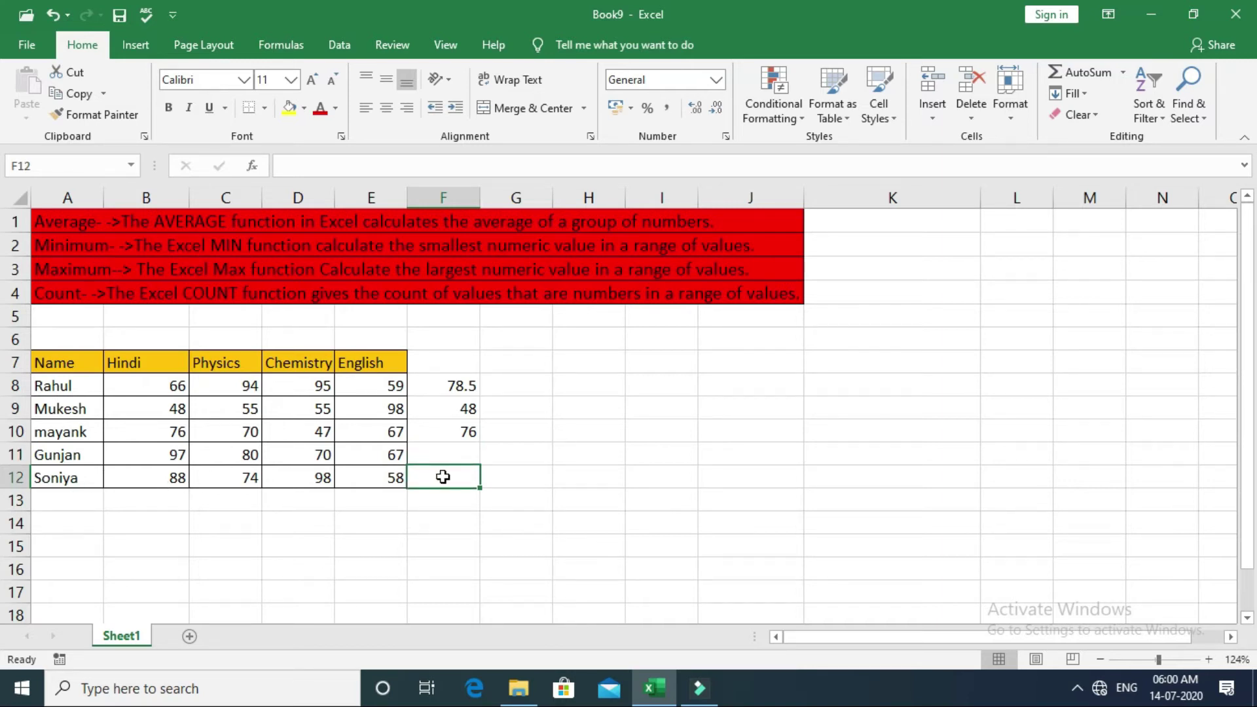
{"action": "type", "text": "=count"}
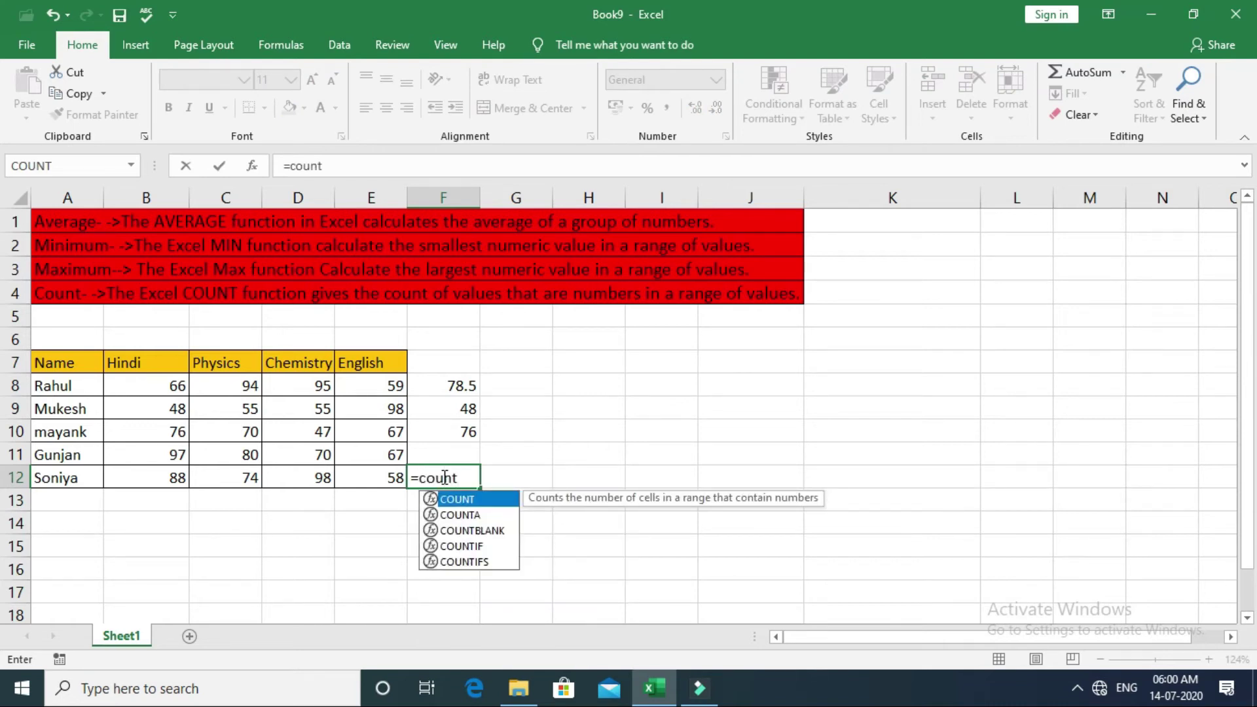
{"action": "type", "text": "("}
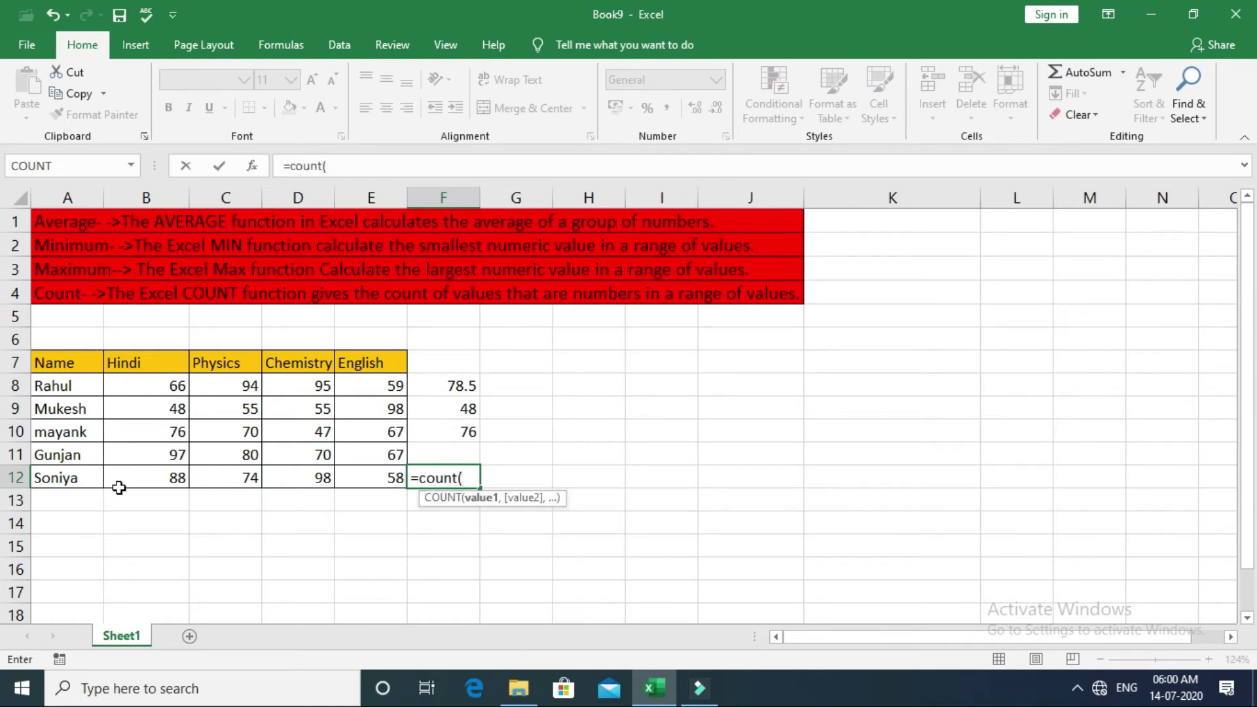
{"action": "left_click_drag", "start_coordinate": [133, 484], "coordinate": [356, 486]}
{"action": "type", "text": ")"}
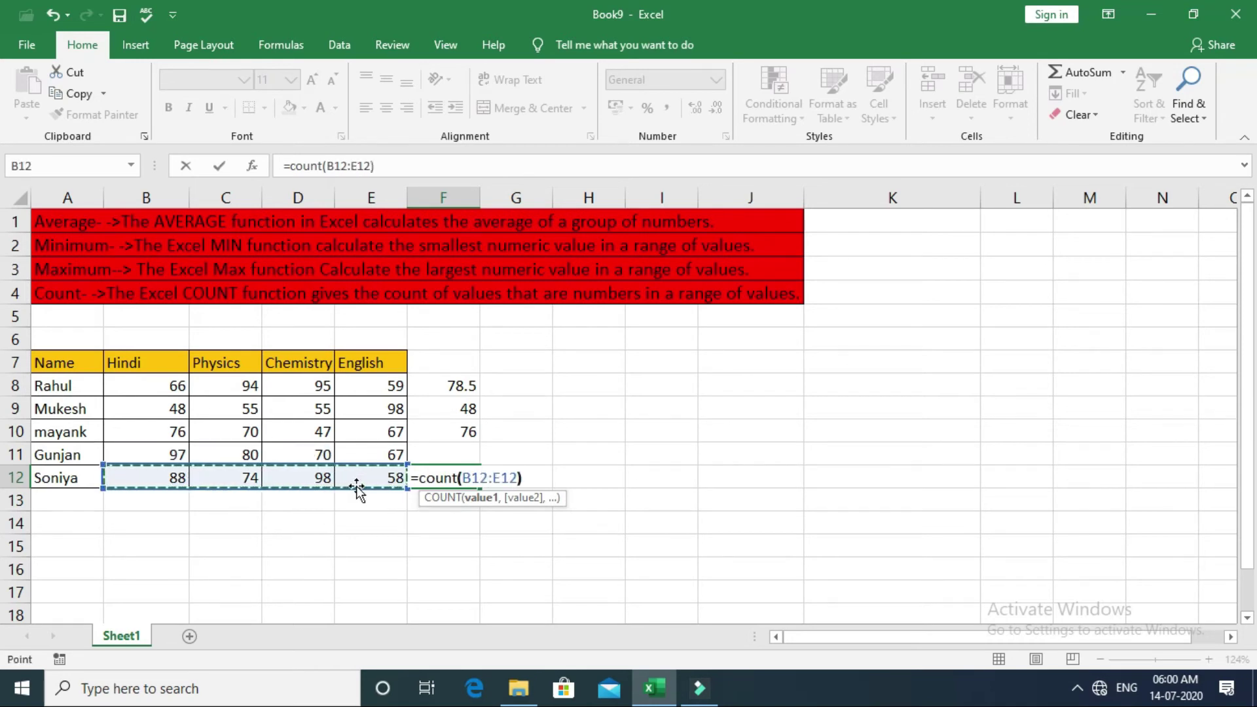
{"action": "key", "text": "Return"}
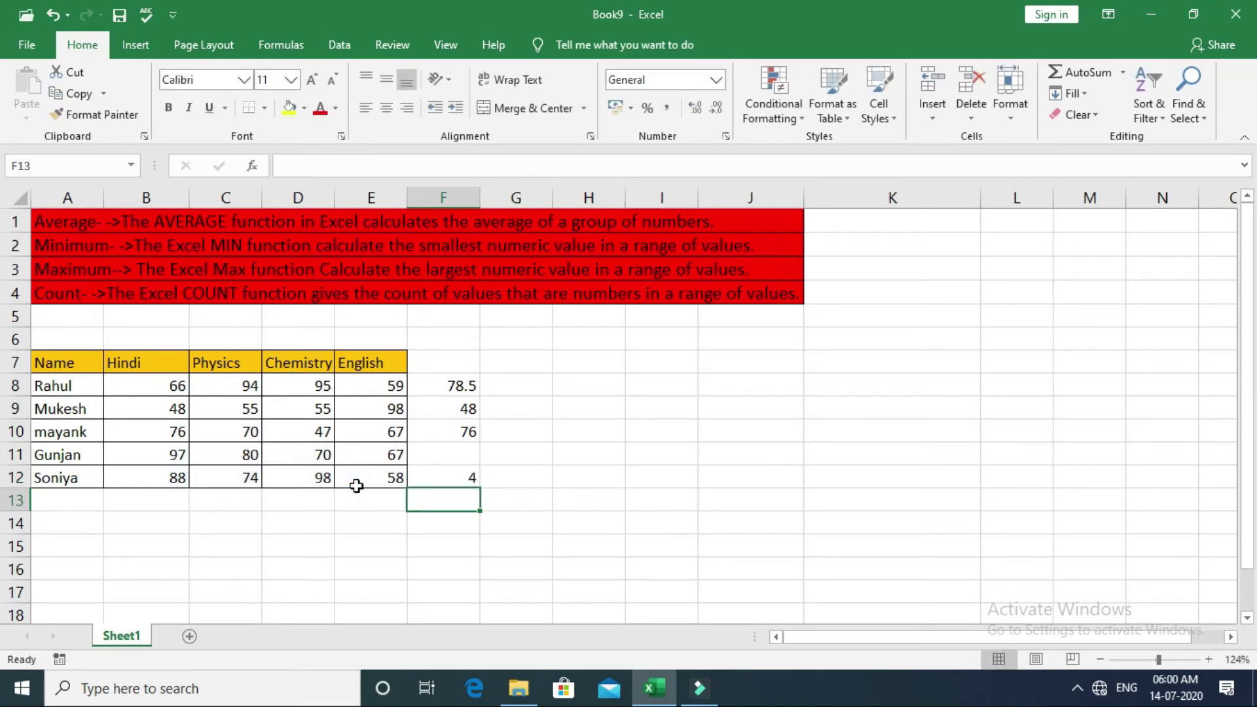
{"action": "left_click", "coordinate": [455, 480]}
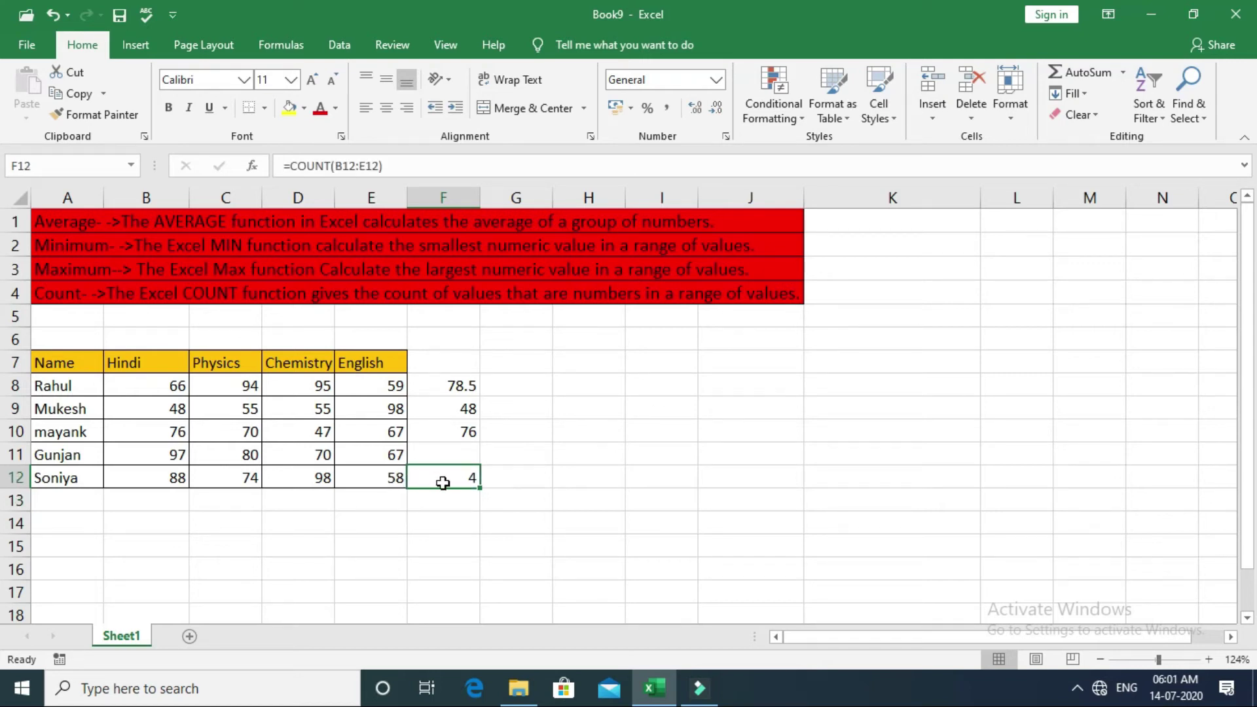
- Enter 1 in C14 and 2 in C15, and fill the number series down to C26
{"action": "left_click", "coordinate": [209, 527]}
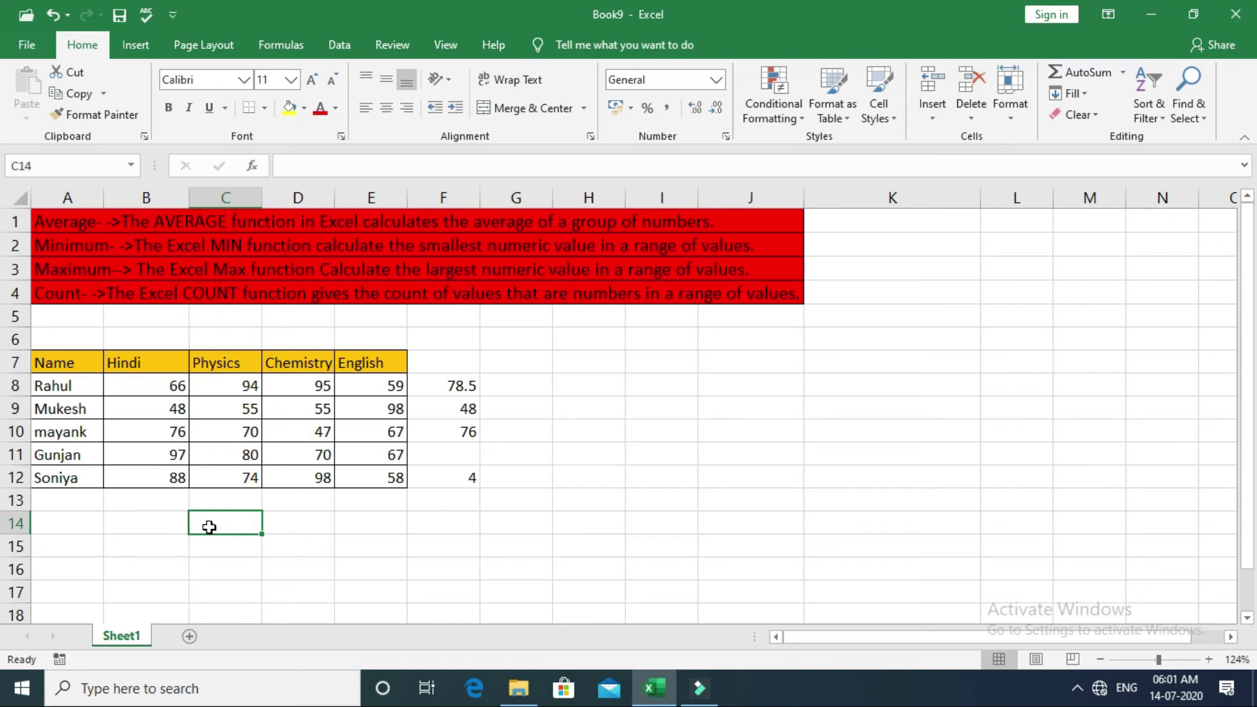
{"action": "type", "text": "1"}
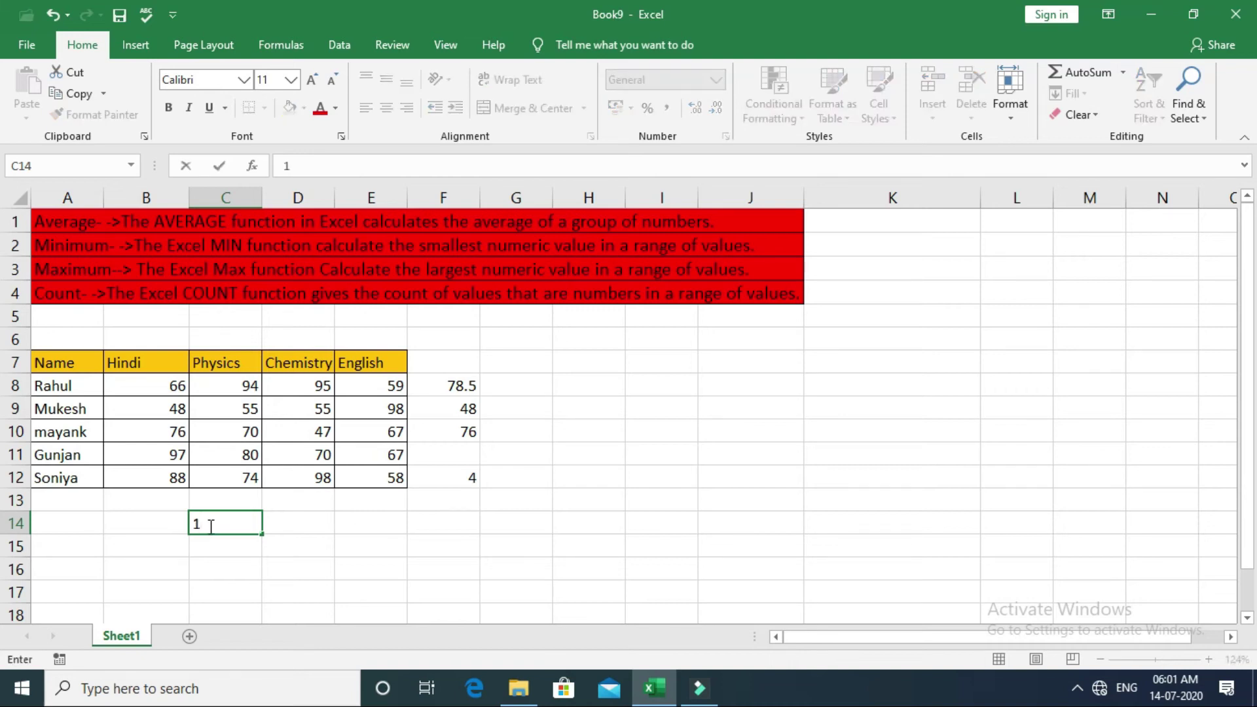
{"action": "left_click", "coordinate": [206, 549]}
{"action": "type", "text": "2"}
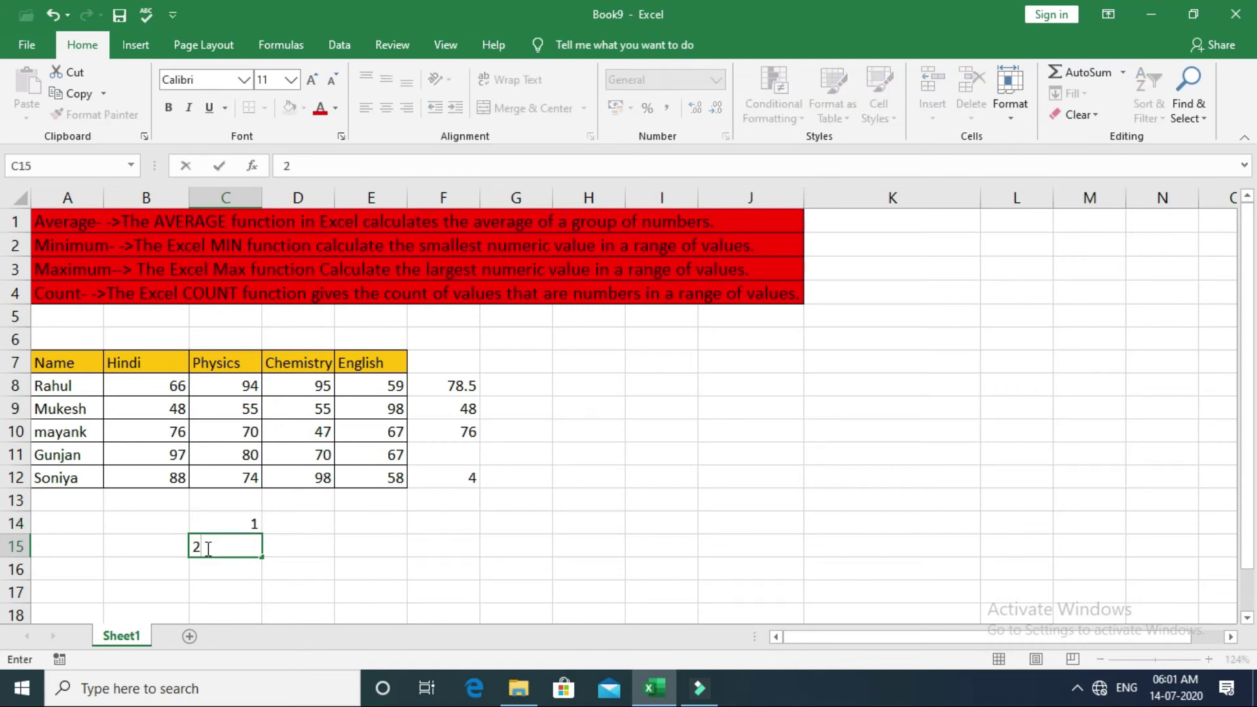
{"action": "left_click_drag", "start_coordinate": [205, 523], "coordinate": [264, 655]}
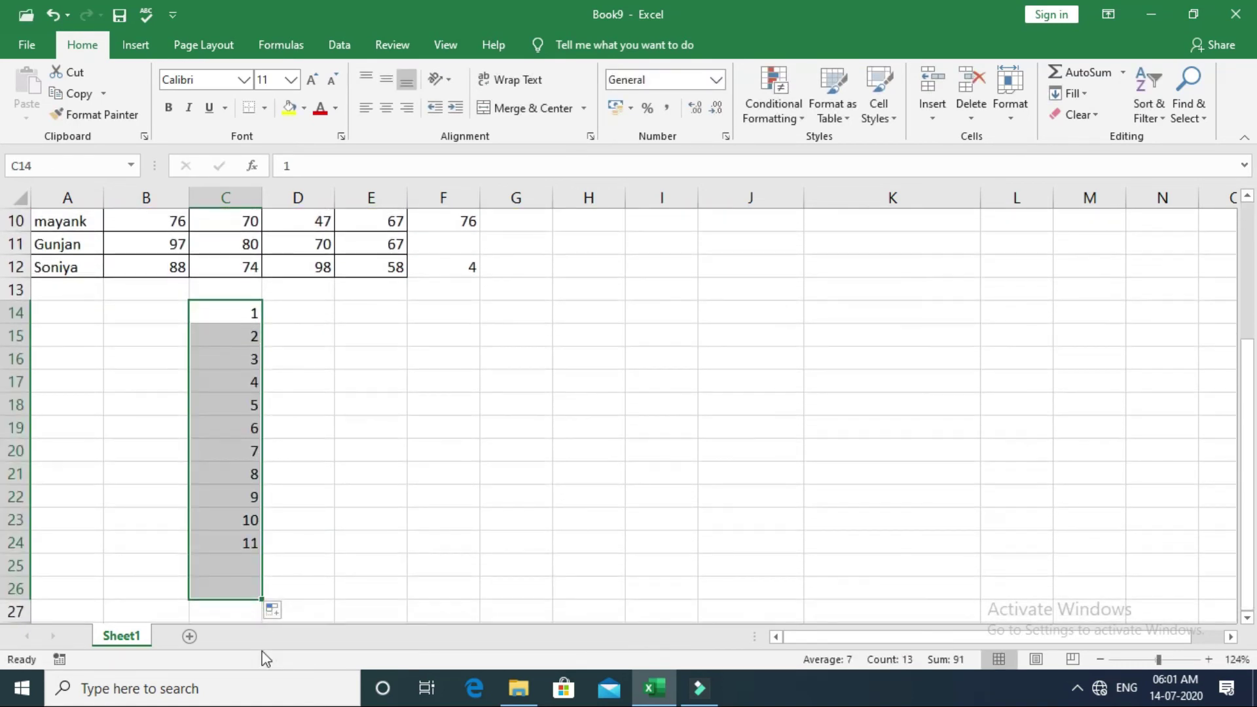
- Enter the letter b in C27 below the number series and right-align it
{"action": "left_click", "coordinate": [241, 609]}
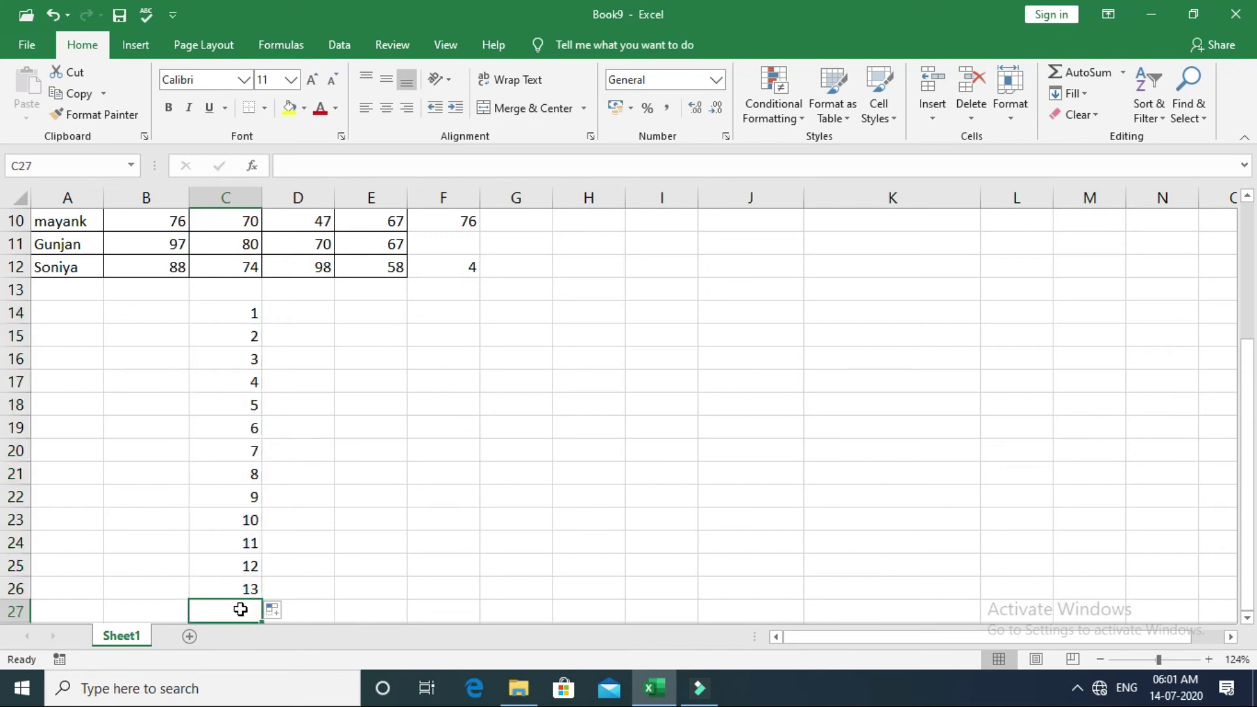
{"action": "type", "text": "b"}
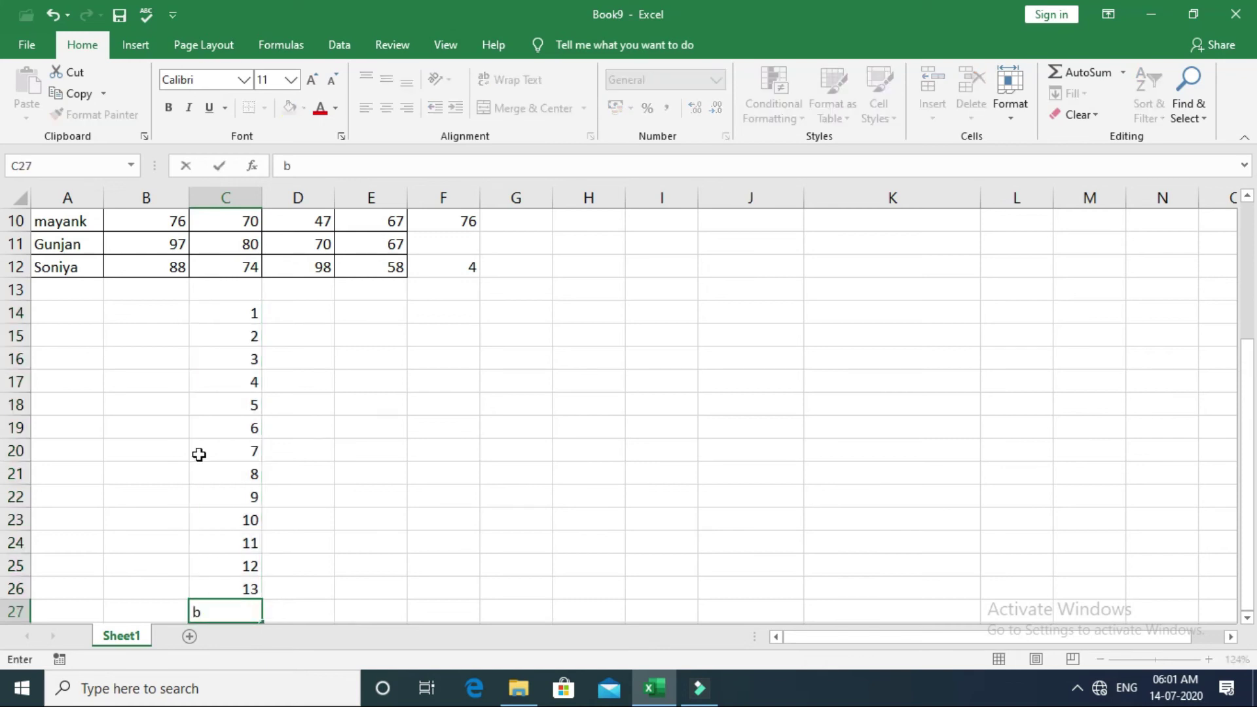
{"action": "left_click", "coordinate": [310, 536]}
{"action": "left_click", "coordinate": [225, 610]}
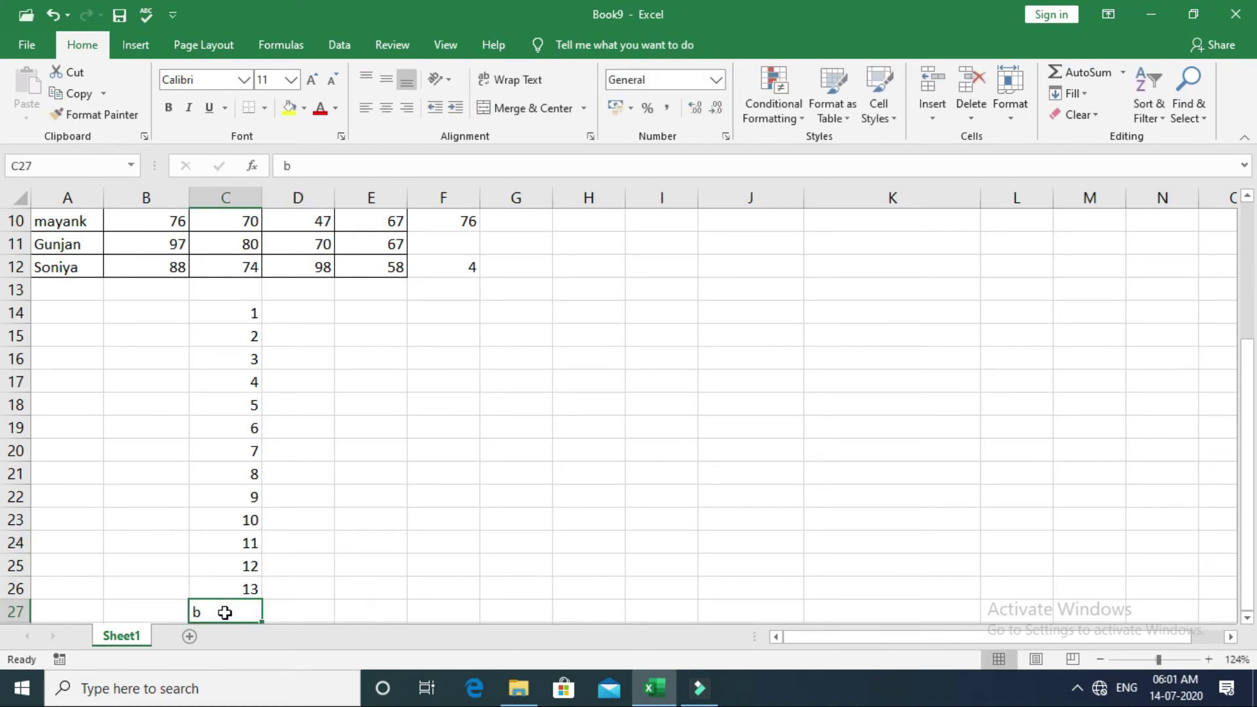
{"action": "left_click", "coordinate": [407, 106]}
- Count the numeric entries of the mixed number and text list in C28 with =count(C14:C27)
{"action": "left_click_drag", "start_coordinate": [235, 308], "coordinate": [232, 607]}
{"action": "key", "text": "Down"}
{"action": "key", "text": "Down"}
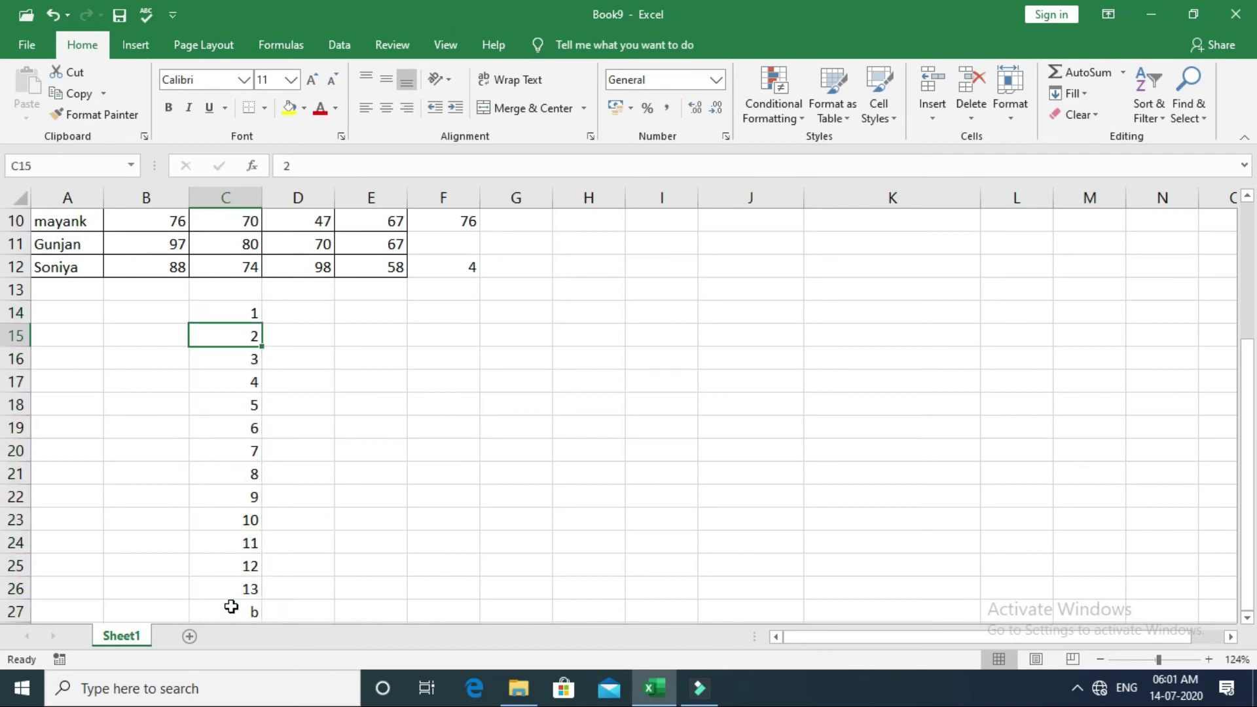
{"action": "key", "text": "Down"}
{"action": "key", "text": "Down"}
{"action": "key", "text": "Down"}
{"action": "key", "text": "Down"}
{"action": "key", "text": "Down"}
{"action": "key", "text": "Down"}
{"action": "key", "text": "Down"}
{"action": "key", "text": "Down"}
{"action": "key", "text": "Down"}
{"action": "key", "text": "Down"}
{"action": "key", "text": "Down"}
{"action": "key", "text": "Down"}
{"action": "key", "text": "Down"}
{"action": "key", "text": "Down"}
{"action": "key", "text": "Down"}
{"action": "key", "text": "Down"}
{"action": "key", "text": "Up"}
{"action": "key", "text": "Up"}
{"action": "key", "text": "Up"}
{"action": "key", "text": "Up"}
{"action": "type", "text": "=count"}
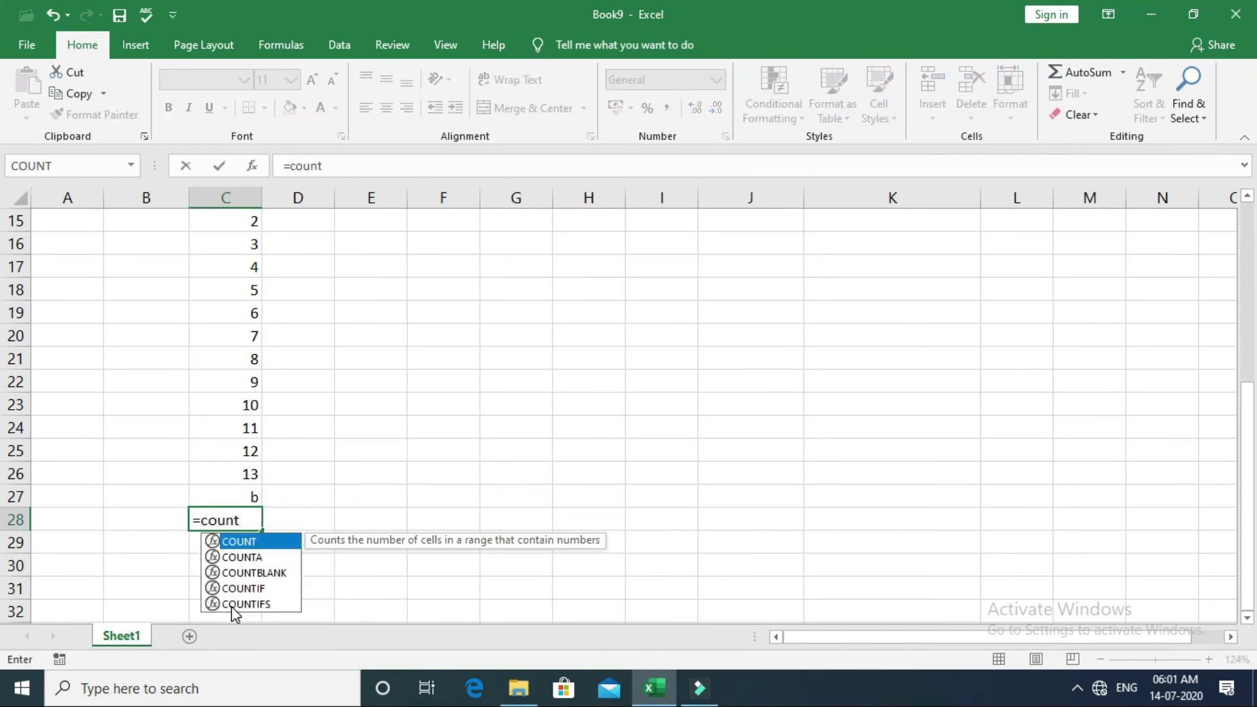
{"action": "type", "text": "("}
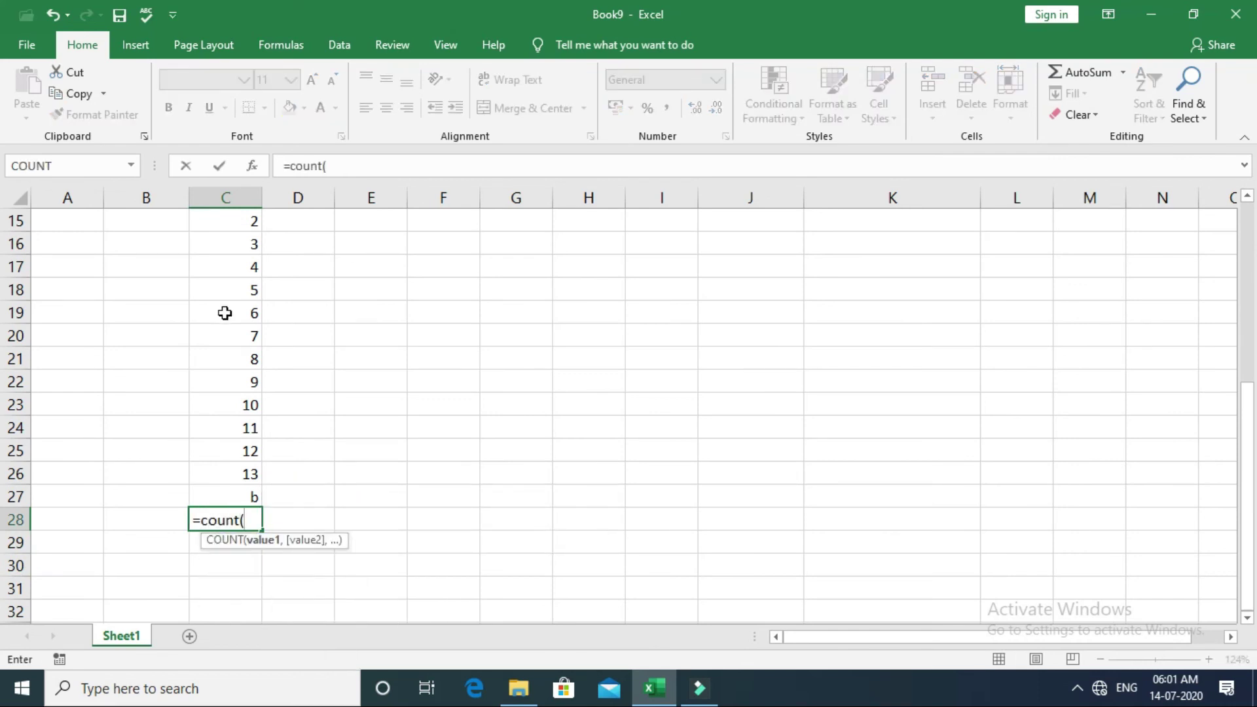
{"action": "key", "text": "Up"}
{"action": "key", "text": "Up"}
{"action": "key", "text": "Up"}
{"action": "key", "text": "Up"}
{"action": "key", "text": "Up"}
{"action": "key", "text": "Up"}
{"action": "key", "text": "Up"}
{"action": "key", "text": "Up"}
{"action": "key", "text": "Up"}
{"action": "key", "text": "Up"}
{"action": "key", "text": "Up"}
{"action": "key", "text": "Up"}
{"action": "key", "text": "Up"}
{"action": "key", "text": "Up"}
{"action": "key", "text": "Up"}
{"action": "key", "text": "Up"}
{"action": "key", "text": "Up"}
{"action": "key", "text": "Up"}
{"action": "key", "text": "Up"}
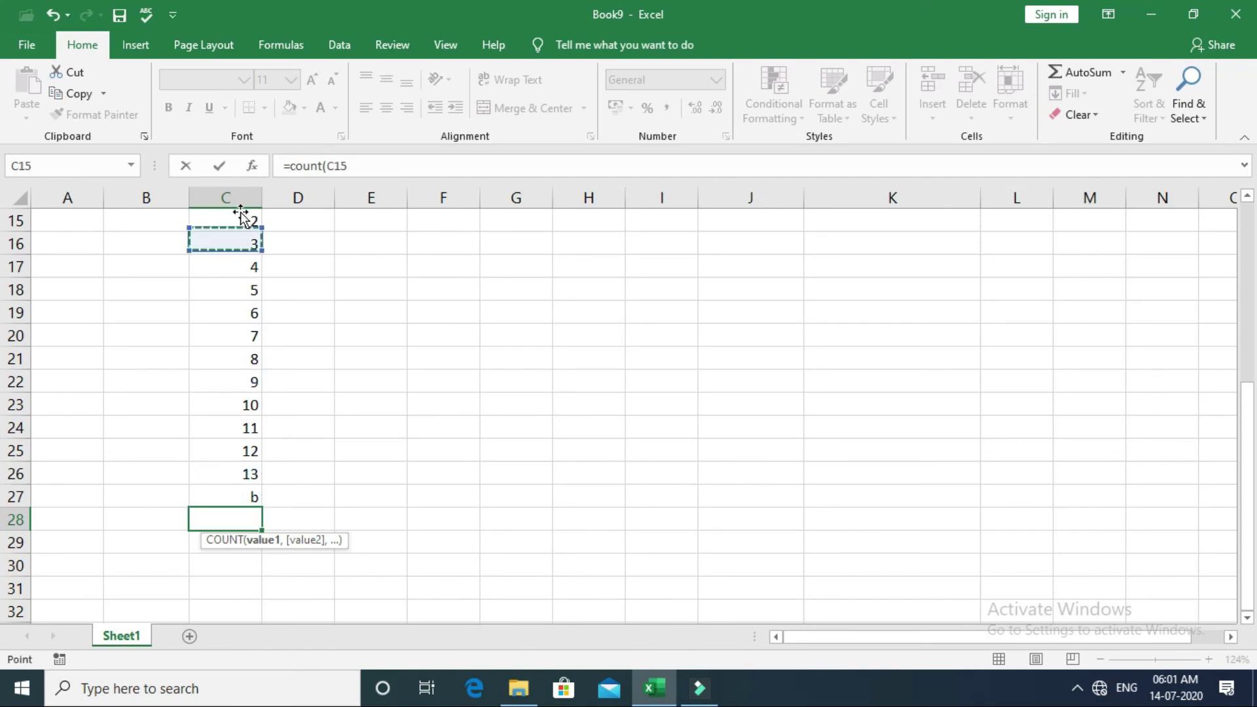
{"action": "key", "text": "Down"}
{"action": "key", "text": "Down"}
{"action": "key", "text": "Down"}
{"action": "key", "text": "Down"}
{"action": "key", "text": "Down"}
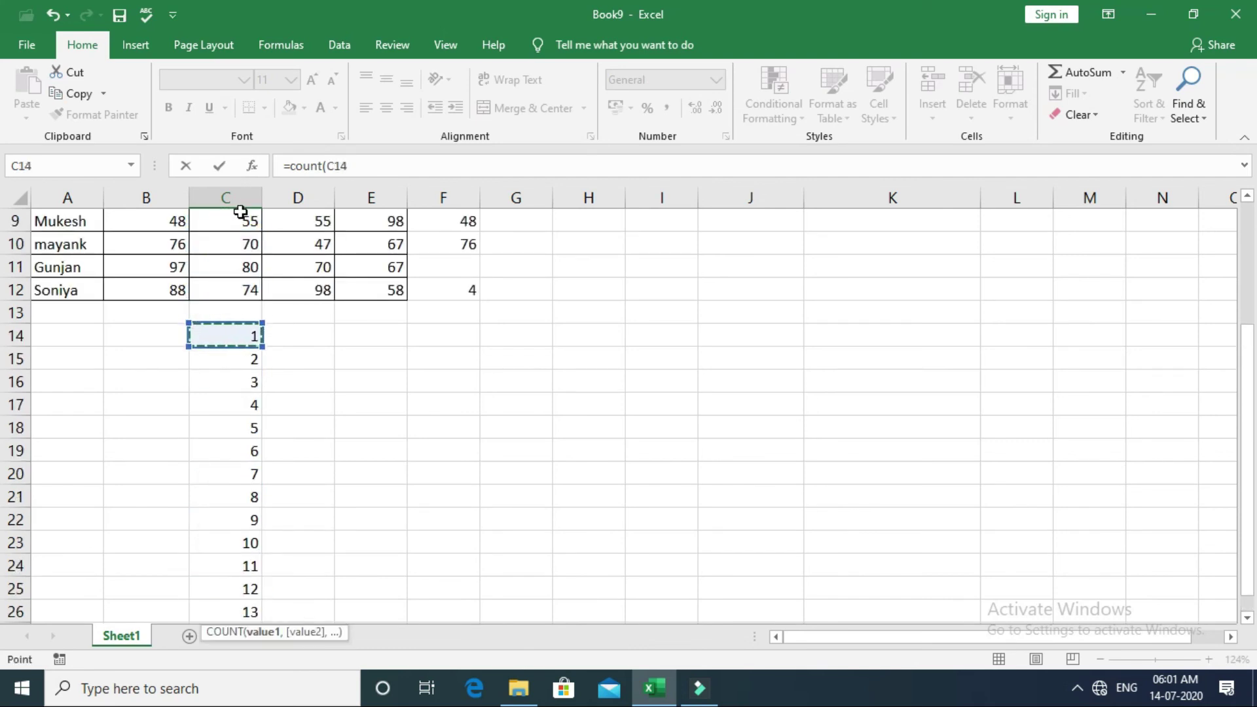
{"action": "key", "text": "shift+Down"}
{"action": "key", "text": "shift+Down"}
{"action": "key", "text": "shift+Down"}
{"action": "key", "text": "shift+Down"}
{"action": "key", "text": "shift+Down"}
{"action": "key", "text": "shift+Down"}
{"action": "key", "text": "shift+Down"}
{"action": "key", "text": "shift+Down"}
{"action": "key", "text": "shift+Down"}
{"action": "key", "text": "shift+Down"}
{"action": "key", "text": "shift+Up"}
{"action": "key", "text": "shift+Up"}
{"action": "key", "text": "shift+Up"}
{"action": "key", "text": "shift+Up"}
{"action": "key", "text": "shift+Up"}
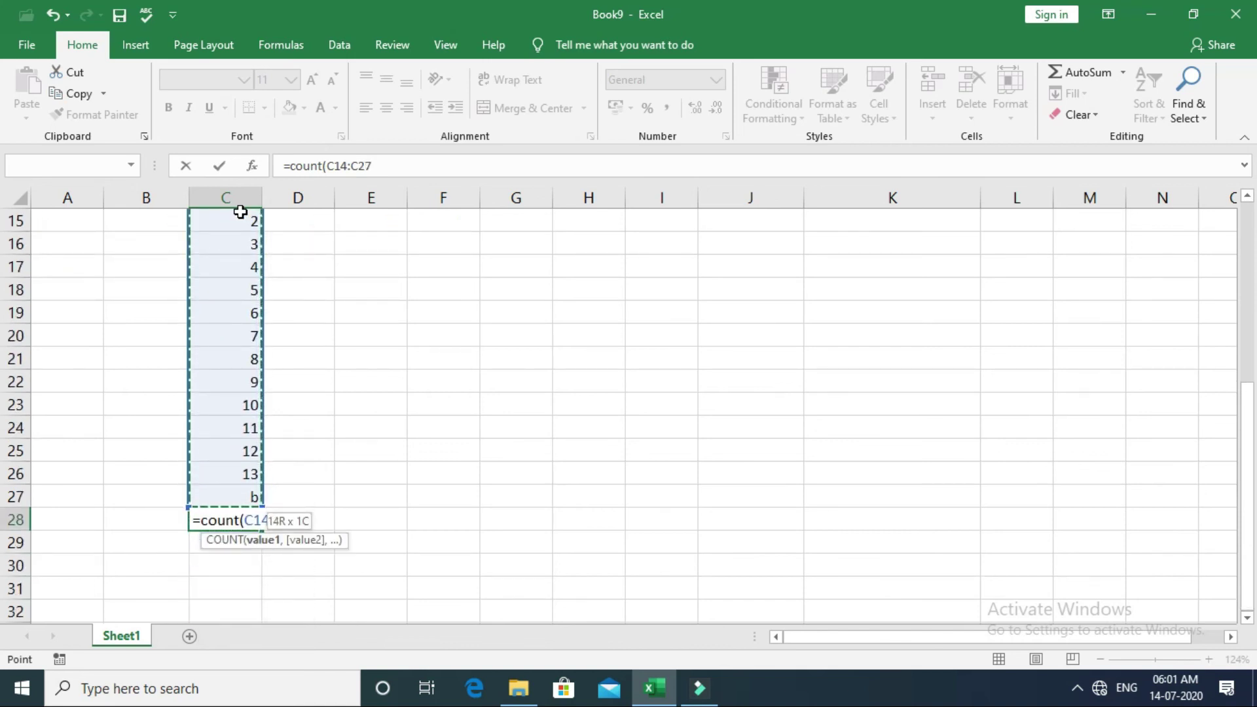
{"action": "type", "text": ")"}
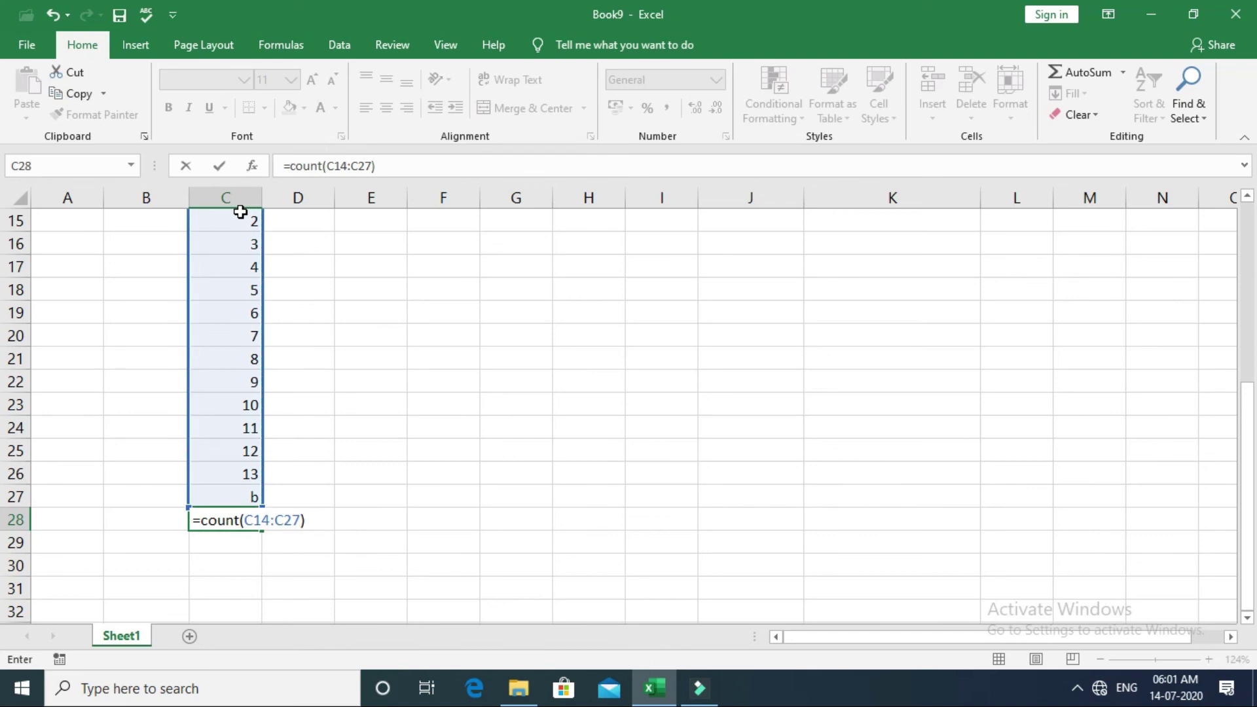
{"action": "key", "text": "Return"}
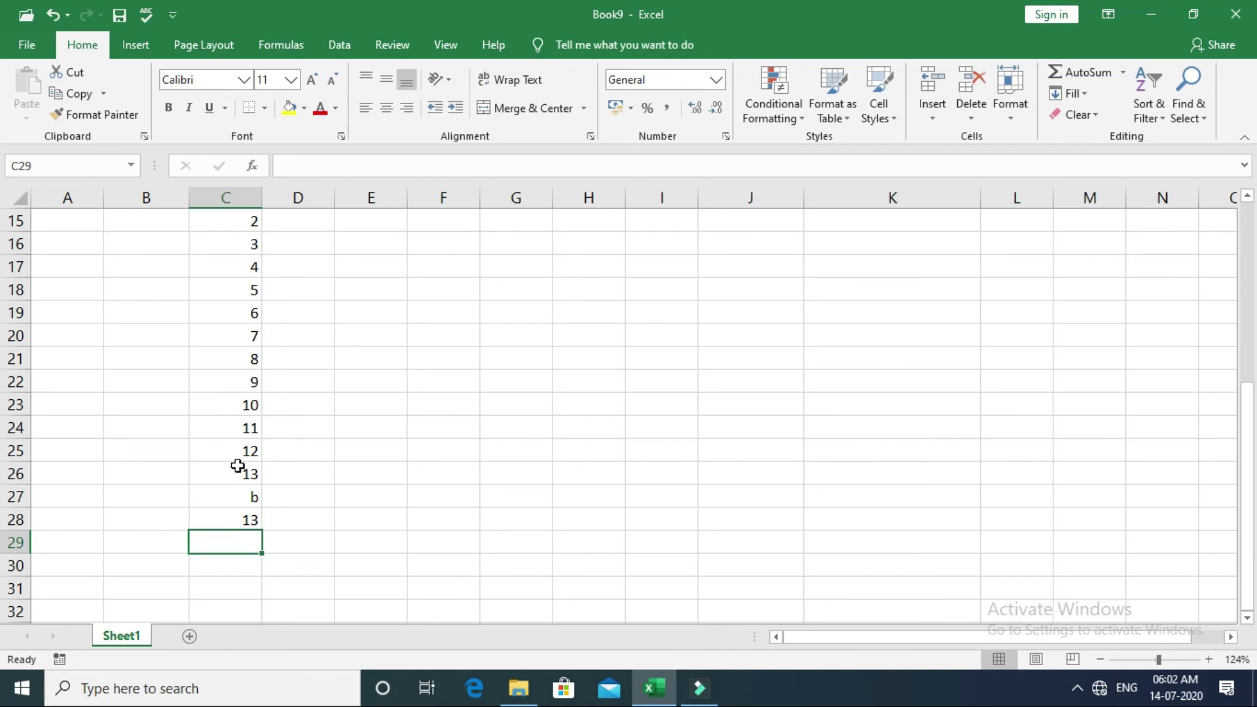
- Examine the count result in C28 against the letter in C27 and the number series up to the marks table
{"action": "left_click", "coordinate": [245, 521]}
{"action": "left_click", "coordinate": [250, 497]}
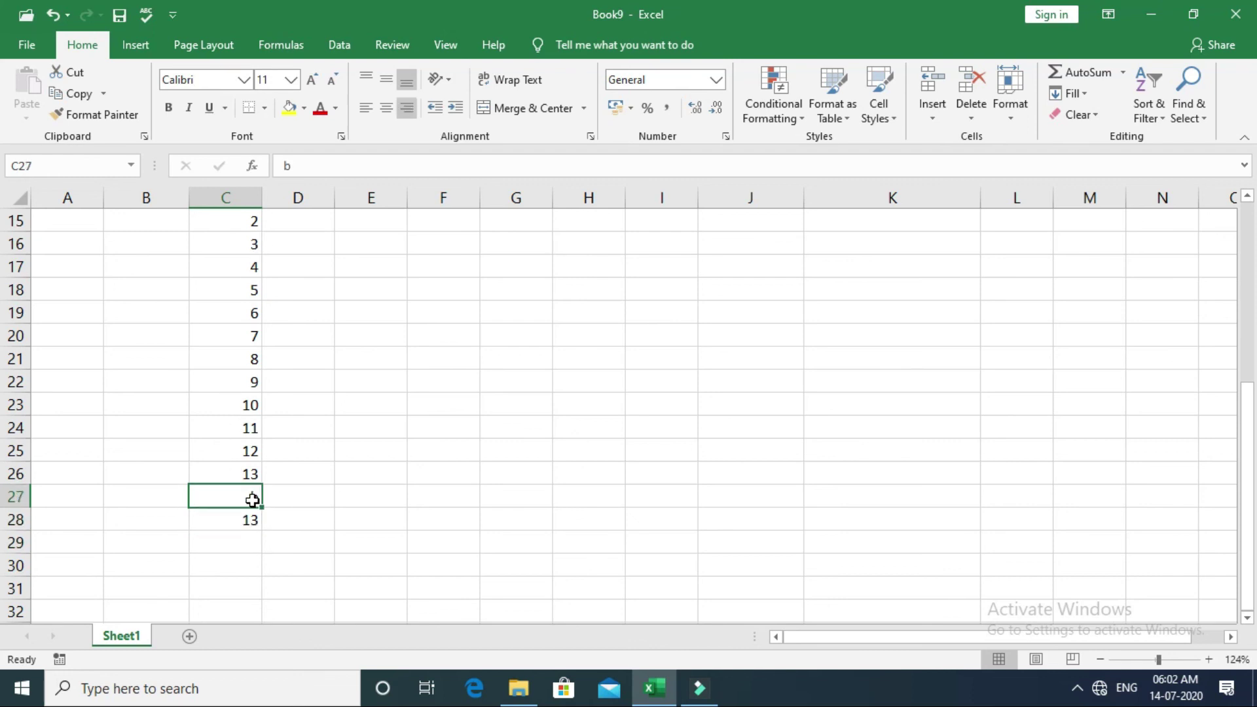
{"action": "key", "text": "Up"}
{"action": "key", "text": "Up"}
{"action": "key", "text": "Up"}
{"action": "key", "text": "Up"}
{"action": "key", "text": "Up"}
{"action": "key", "text": "Up"}
{"action": "key", "text": "Up"}
{"action": "key", "text": "Up"}
{"action": "key", "text": "Up"}
{"action": "key", "text": "Up"}
{"action": "key", "text": "Up"}
{"action": "key", "text": "Up"}
{"action": "key", "text": "Up"}
{"action": "key", "text": "Up"}
{"action": "key", "text": "Up"}
{"action": "key", "text": "Up"}
{"action": "key", "text": "Up"}
{"action": "key", "text": "Up"}
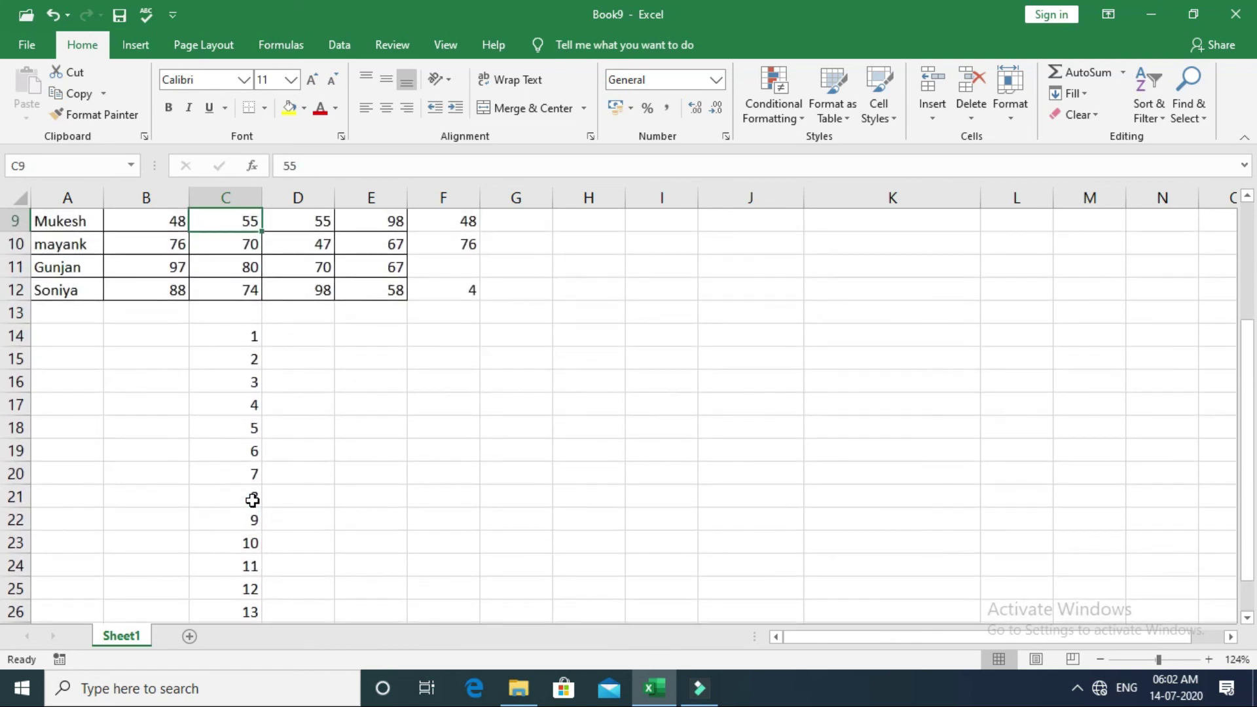
{"action": "key", "text": "Up"}
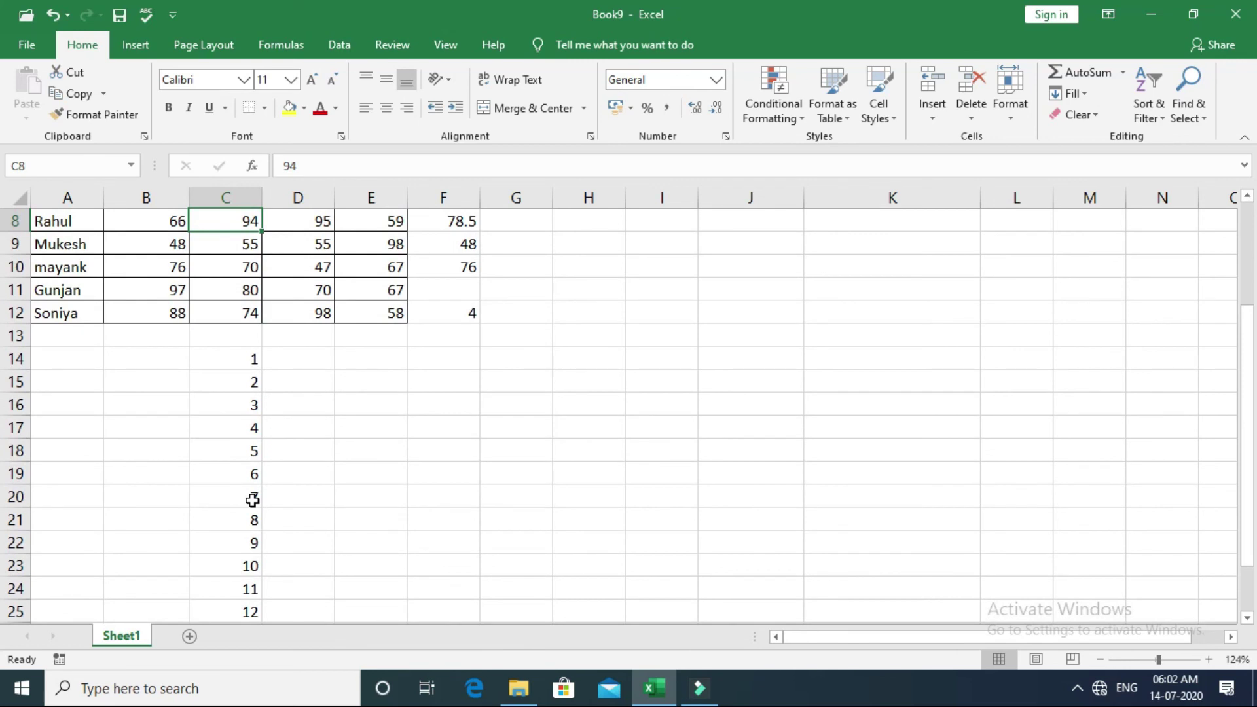